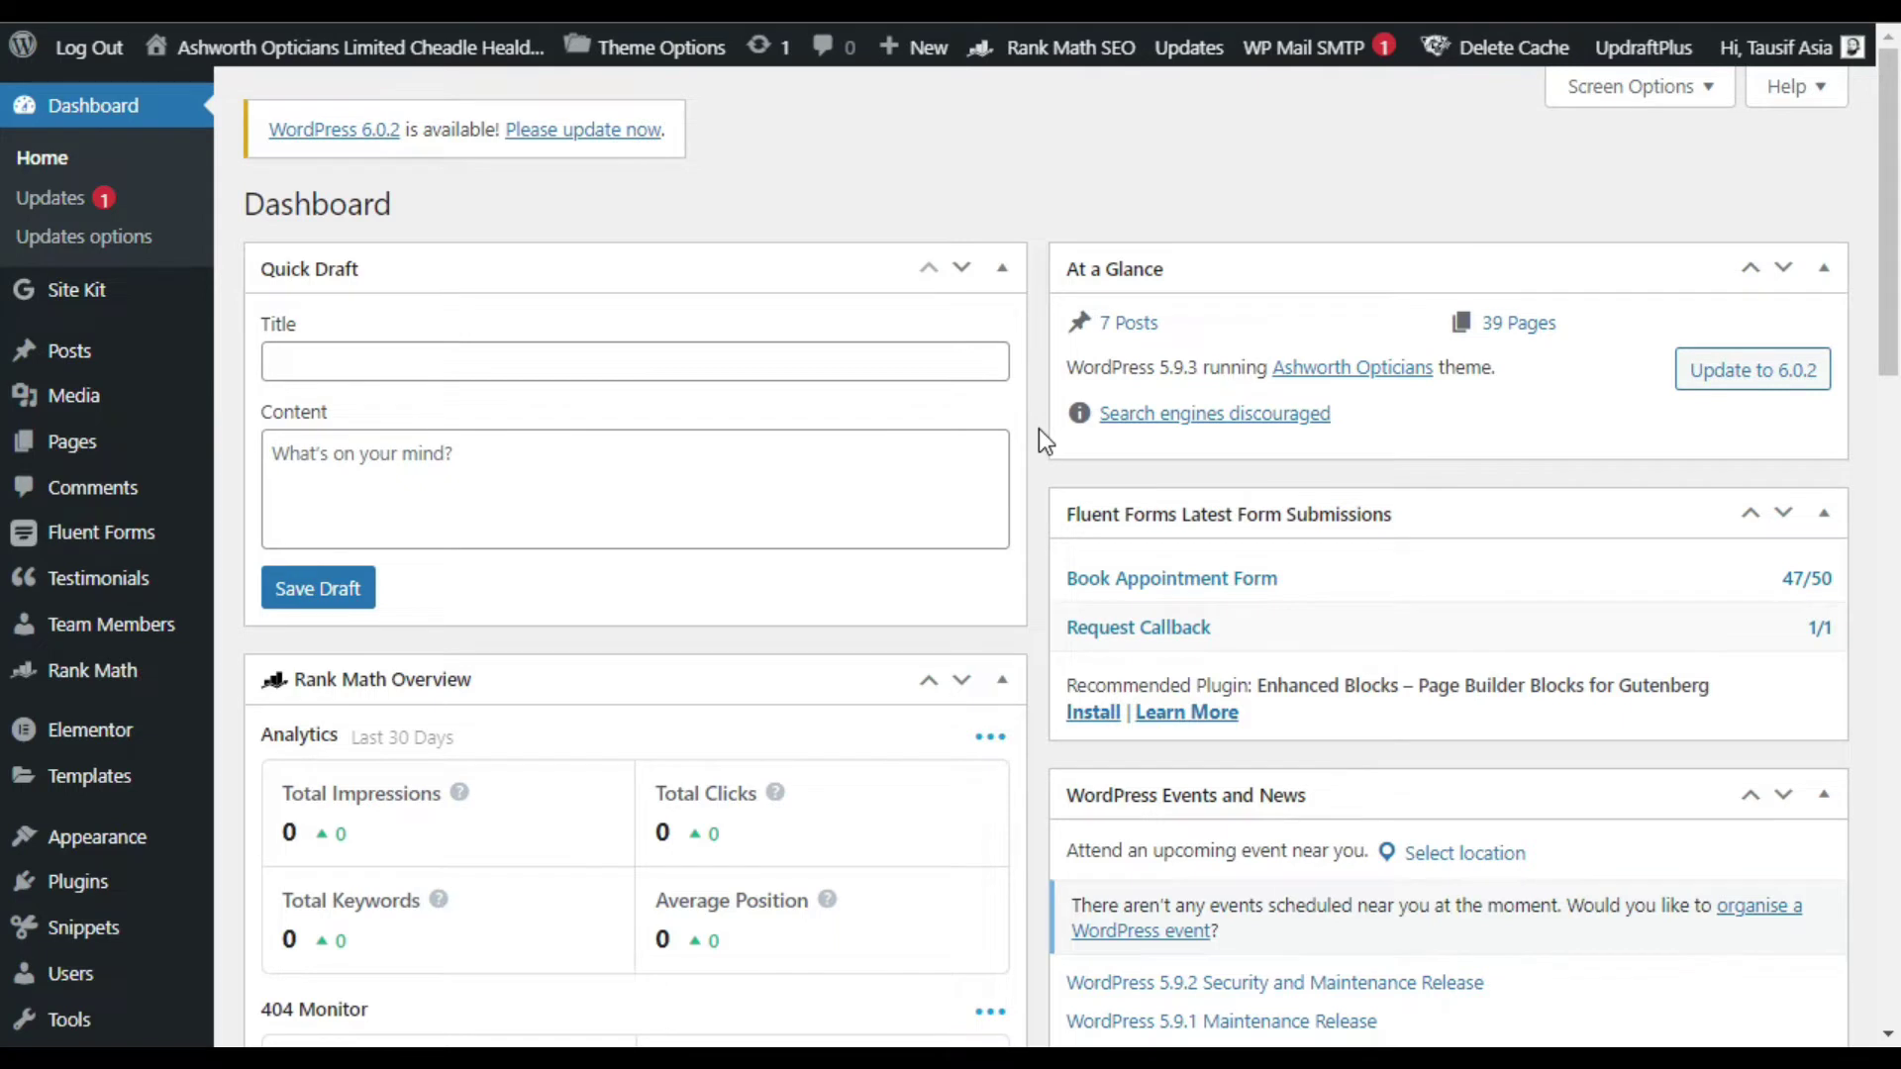
Search Add Plugins for 'unlimited elements' and confirm Unlimited Elements For Elementor shows Active
scroll(1040, 436, "down", 6)
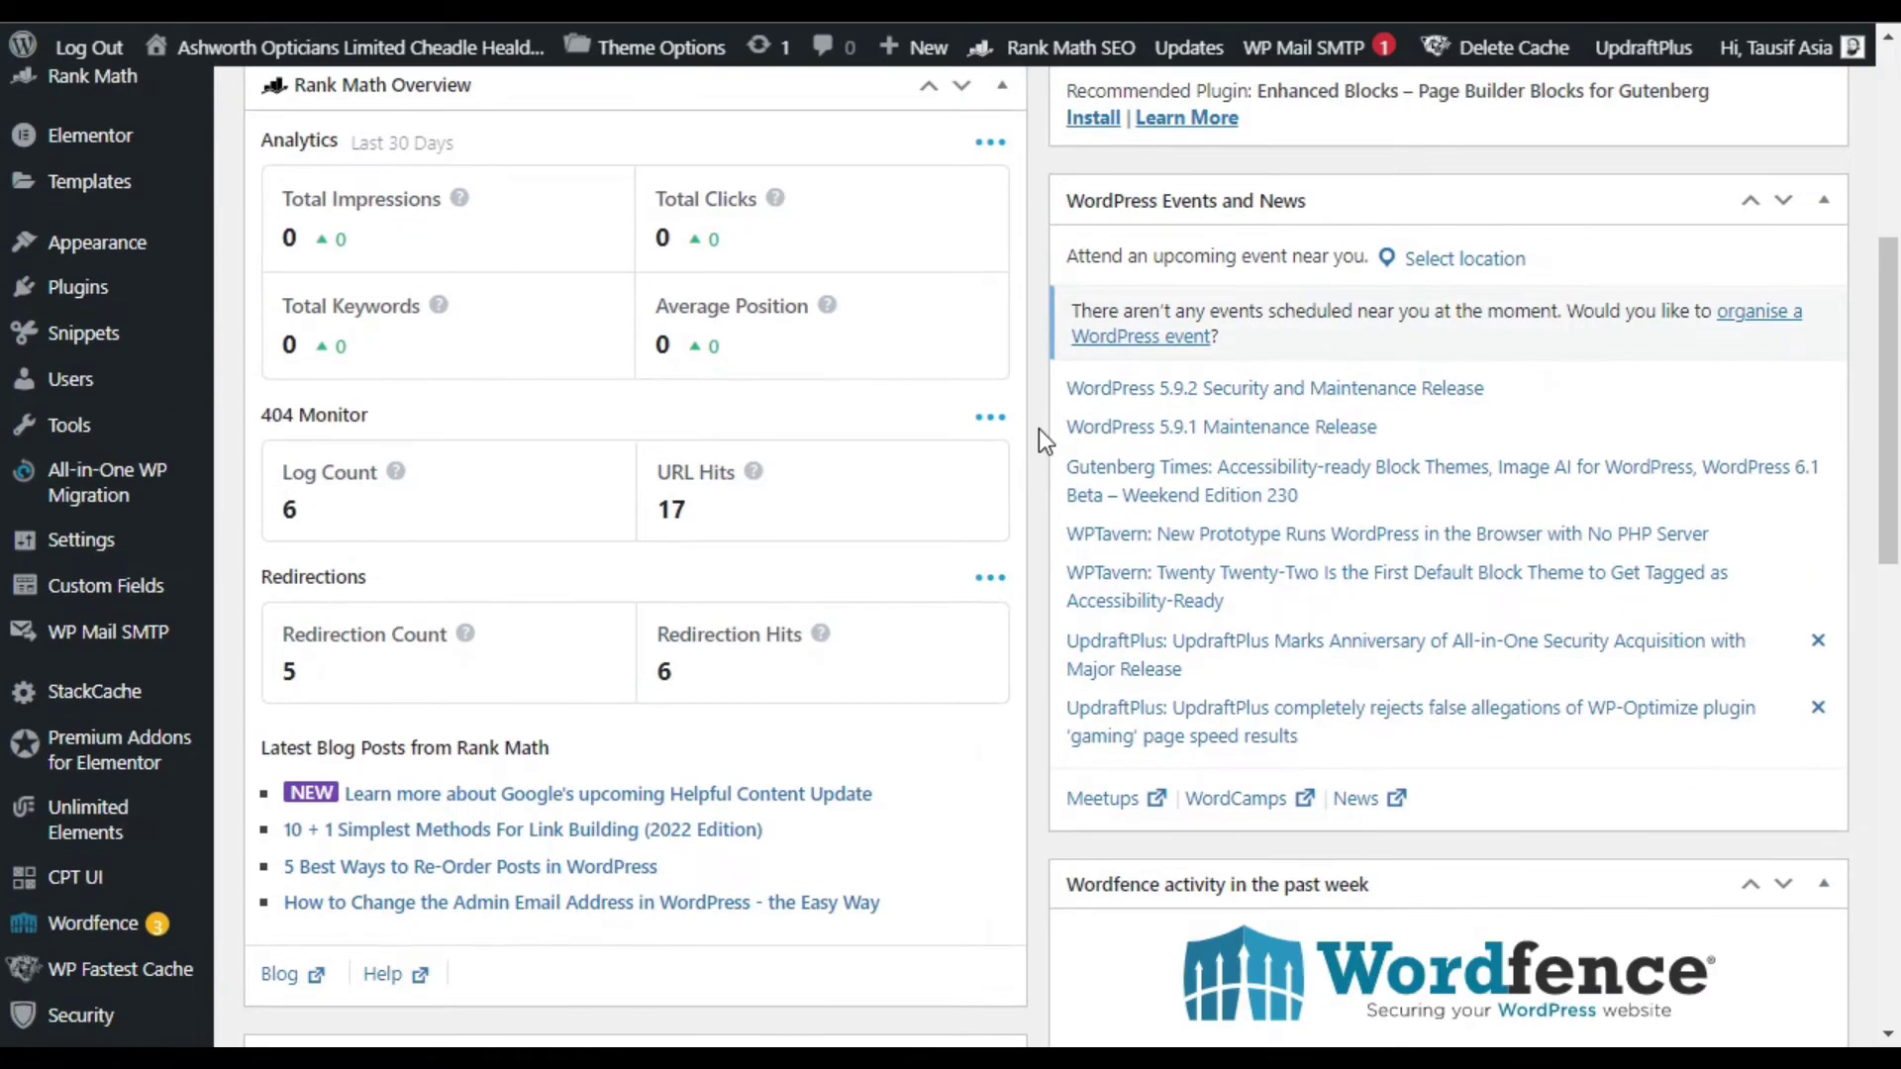
mouse_move(77, 288)
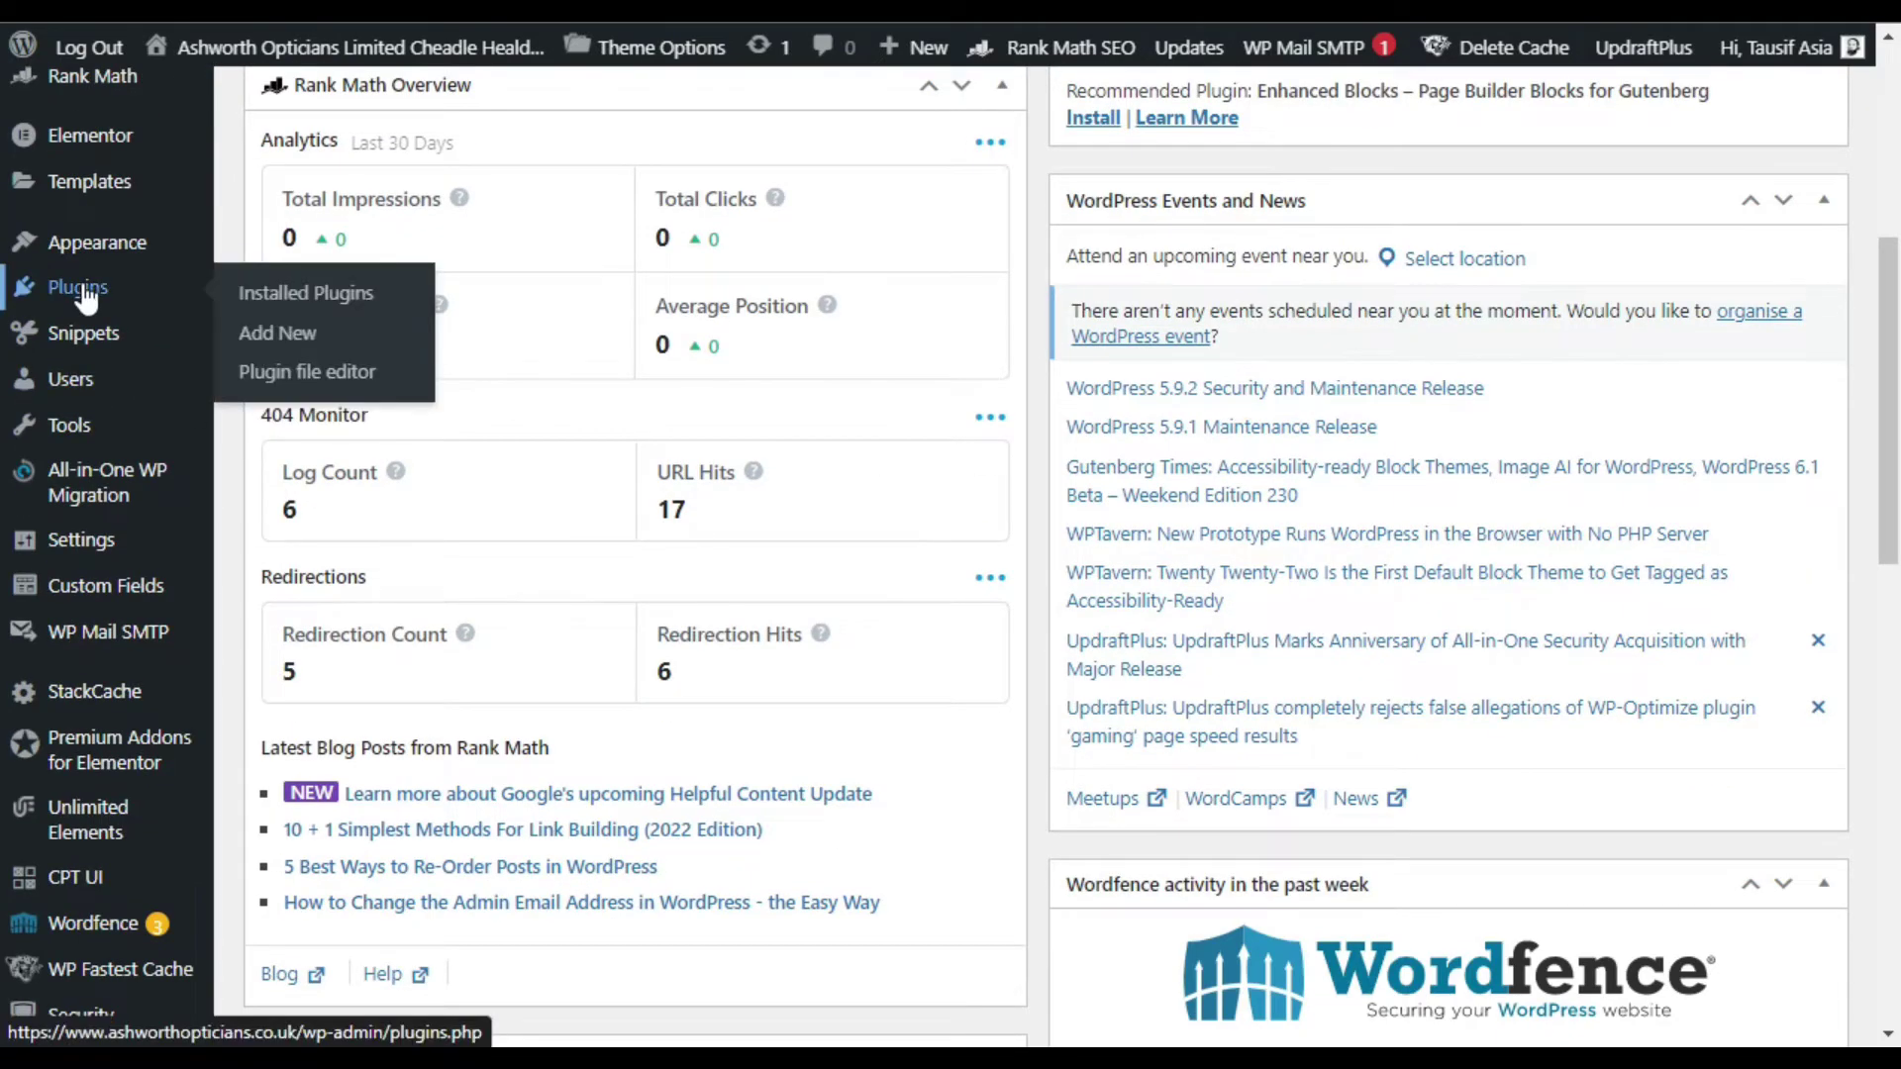
left_click(265, 337)
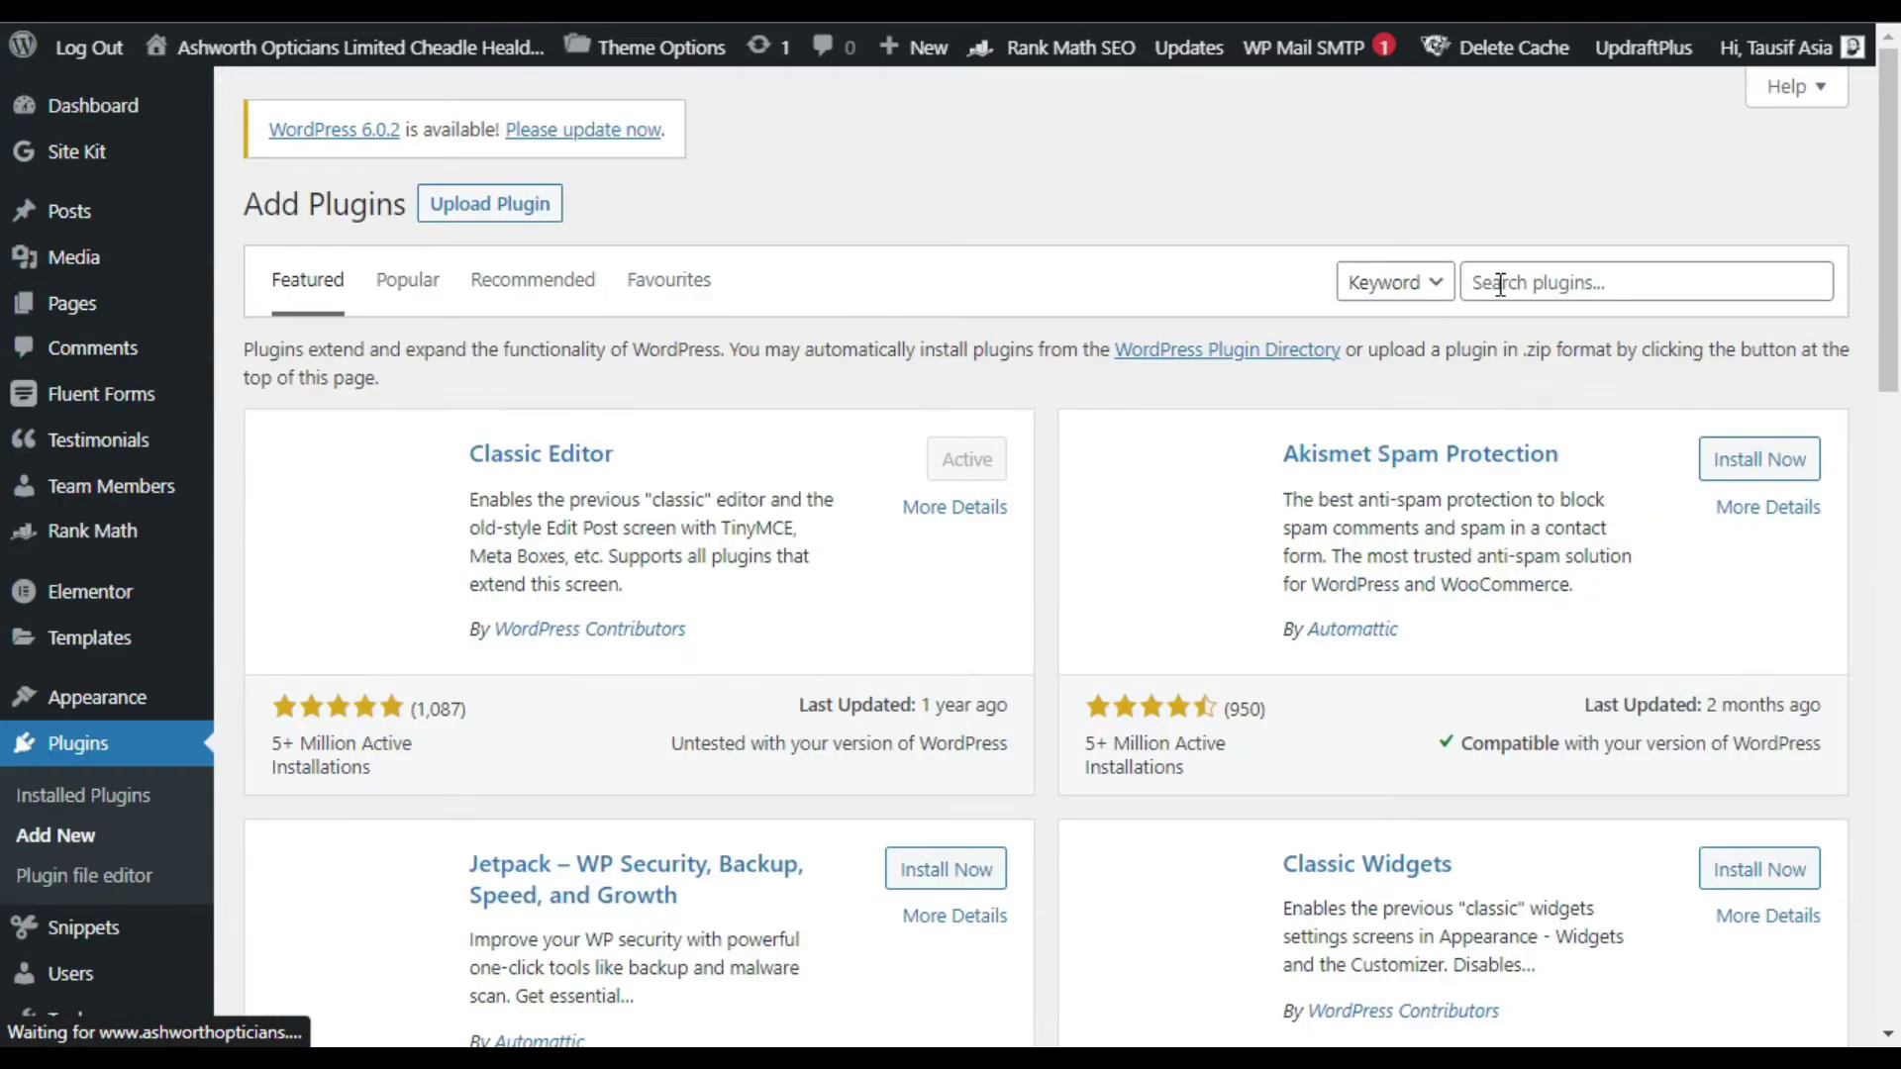
left_click(1500, 285)
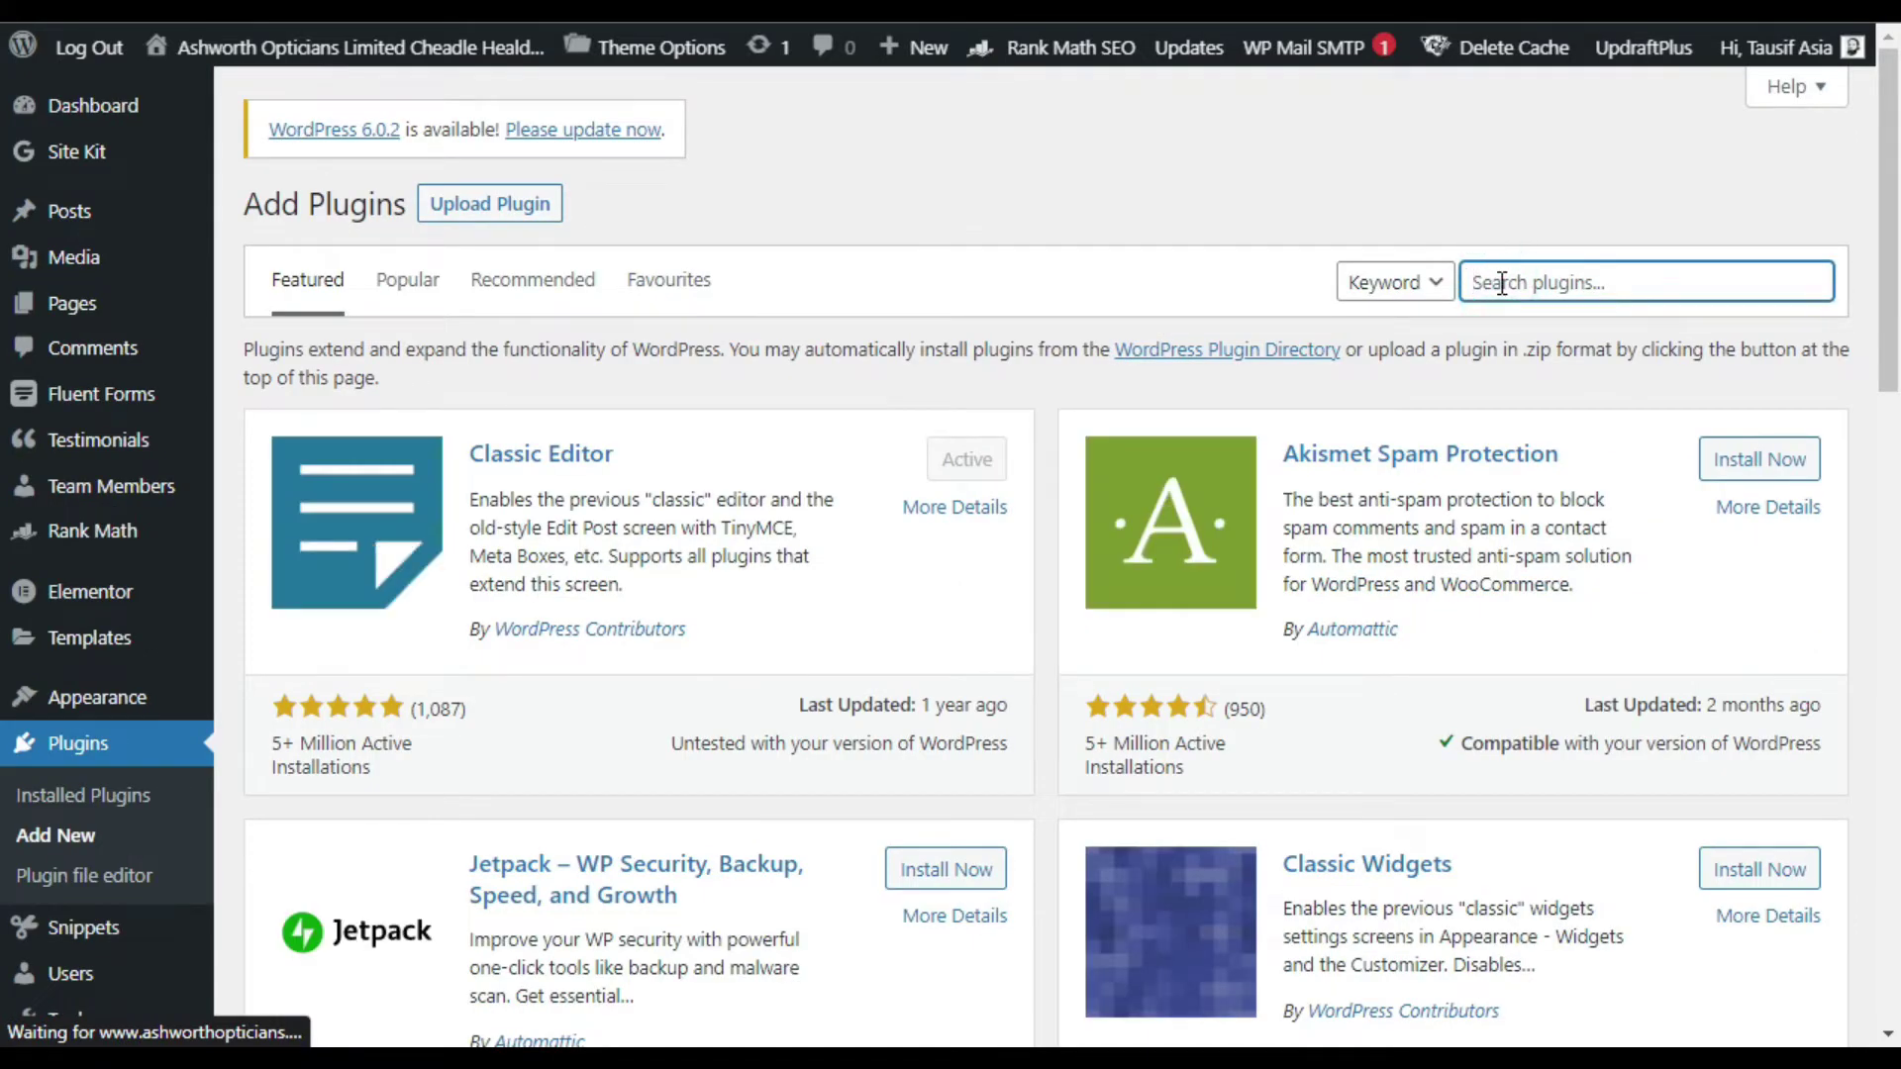
type("unlimited elements")
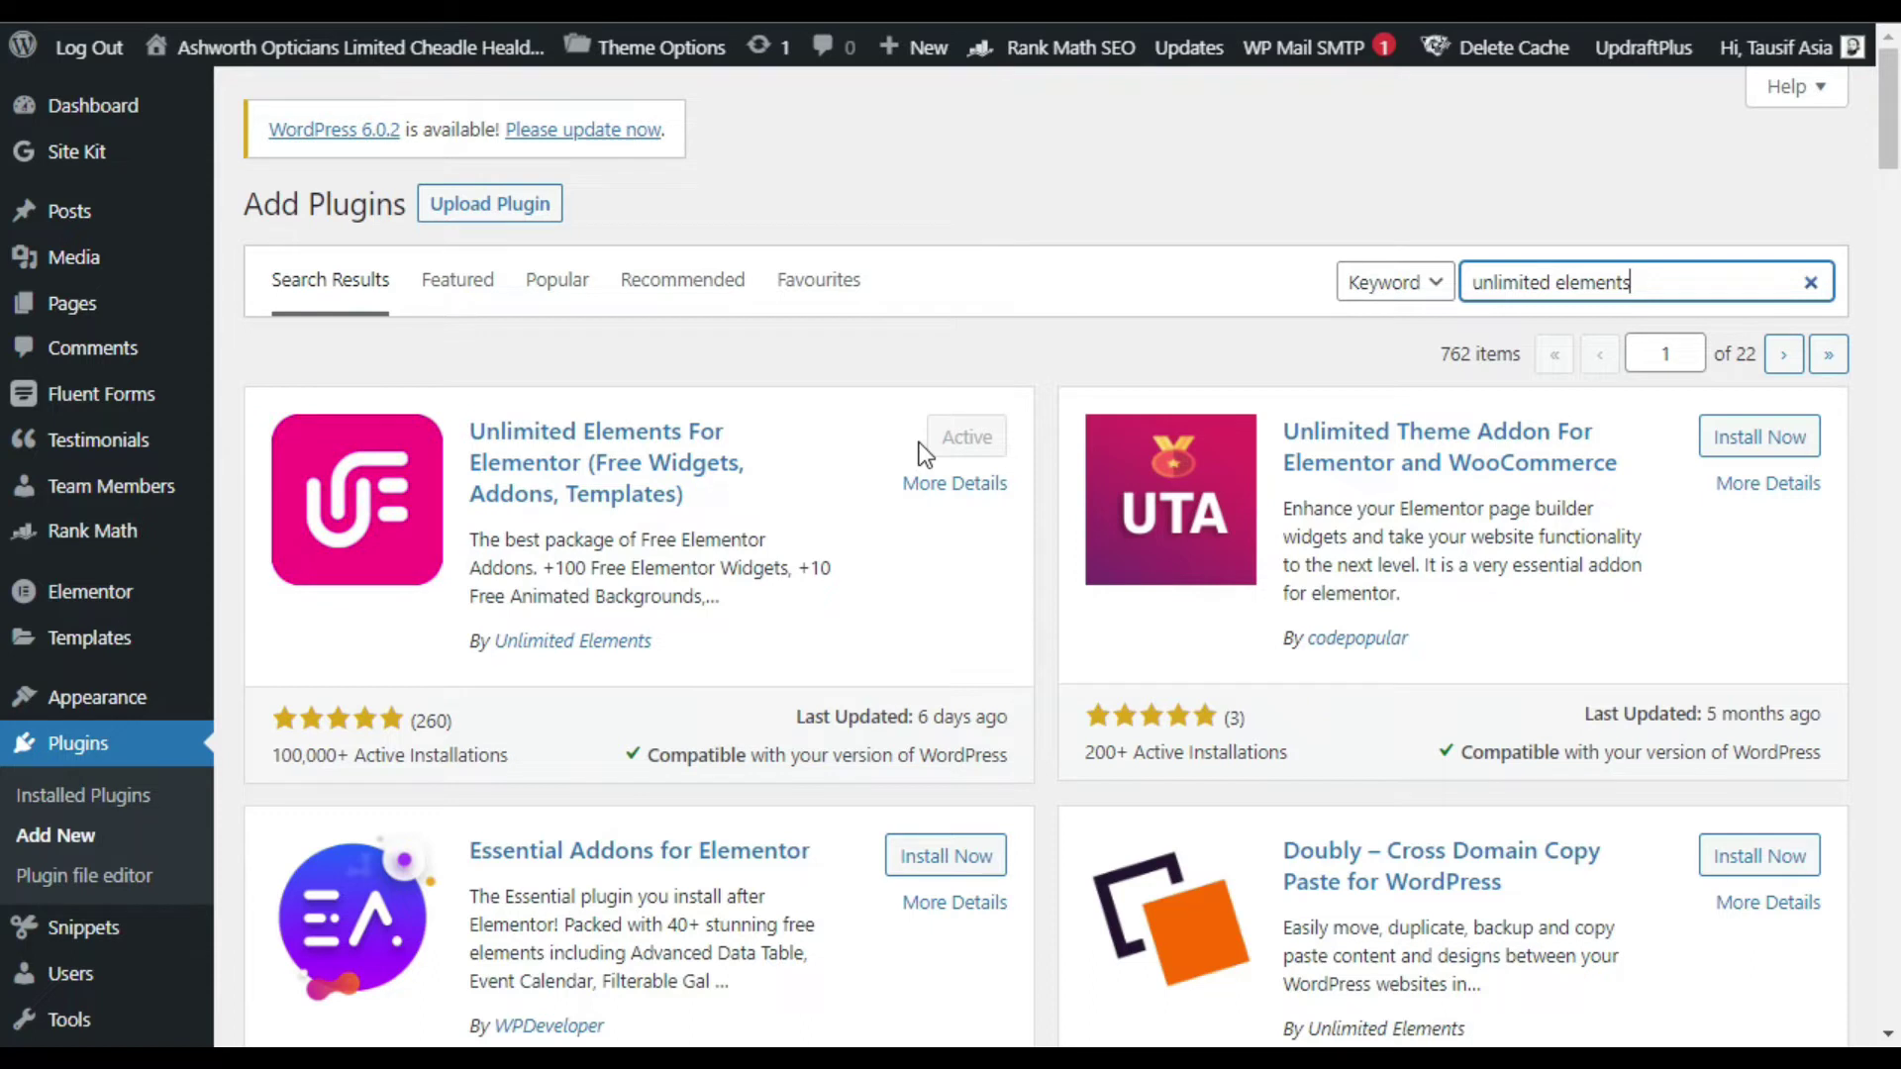
scroll(881, 450, "down", 3)
scroll(1030, 408, "up", 3)
scroll(1029, 408, "down", 7)
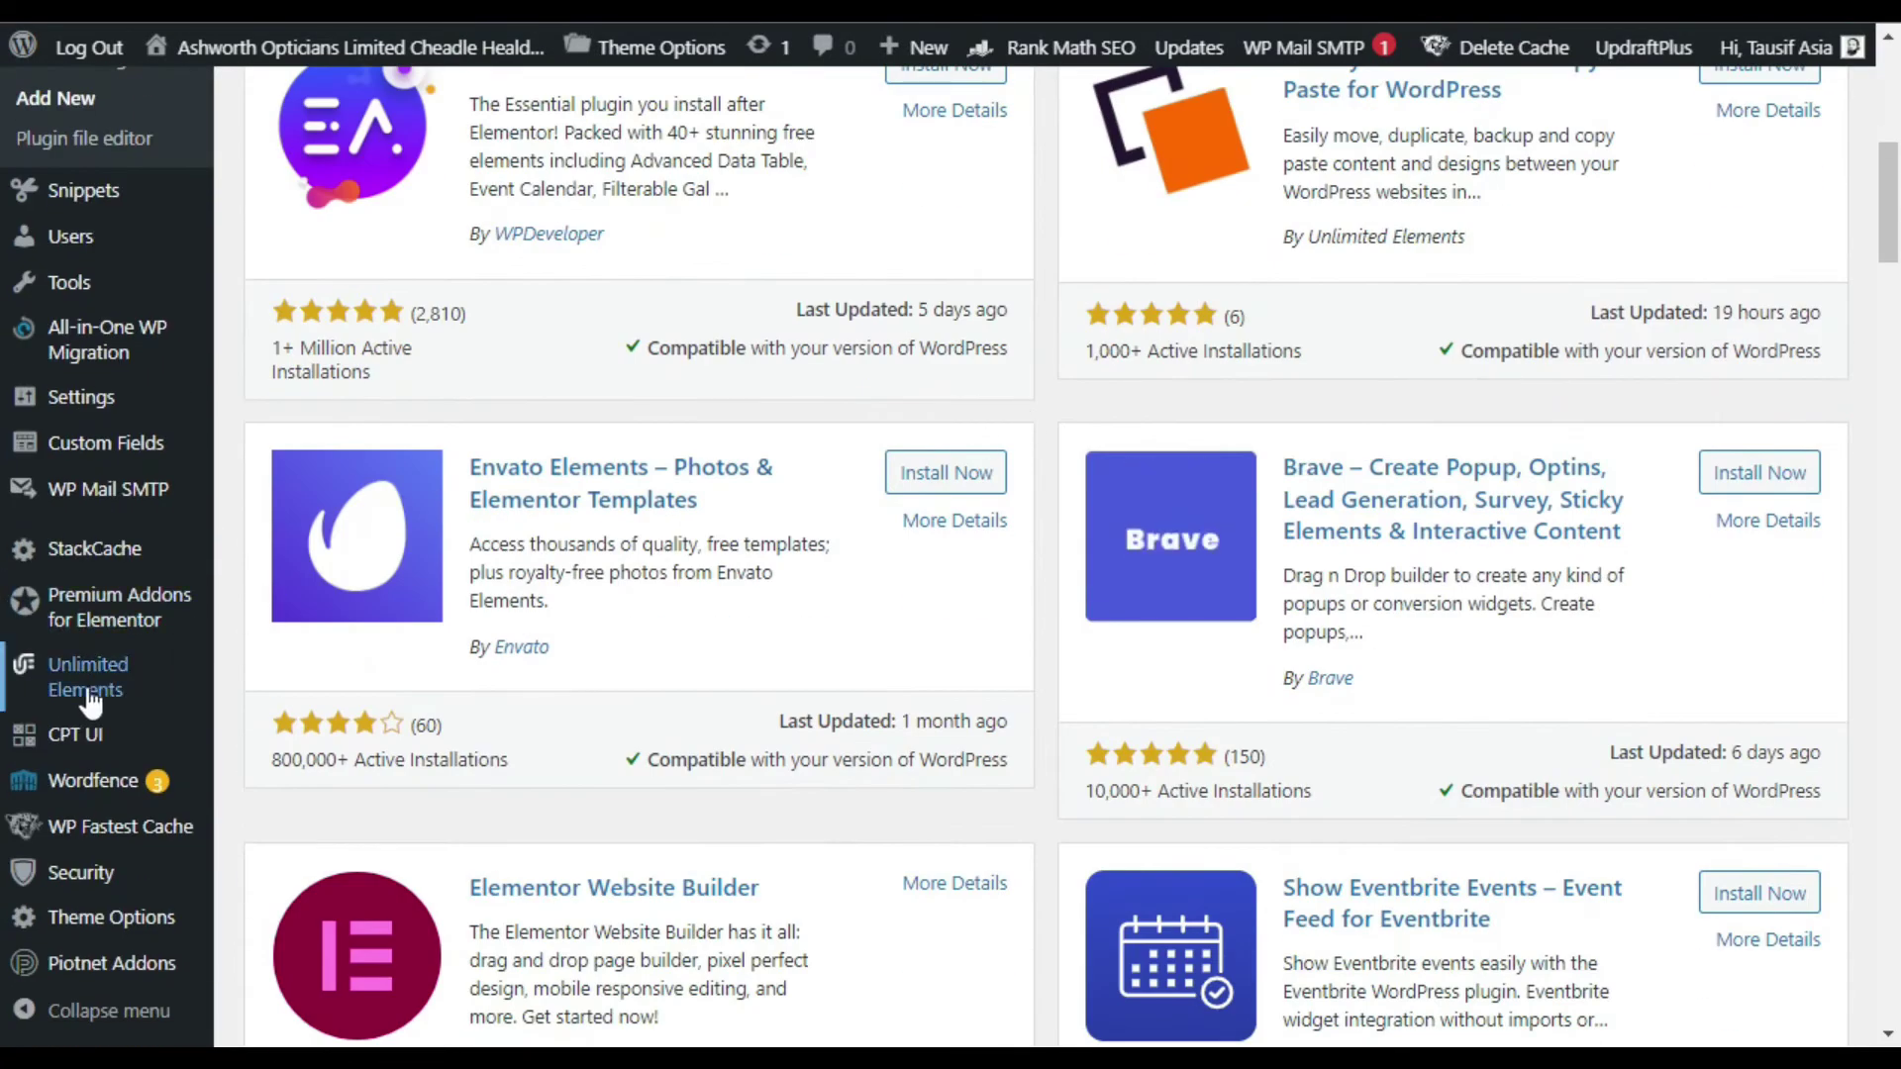
Open the Unlimited Elements widget catalog and view the Creative Widgets (26) category
mouse_move(69, 696)
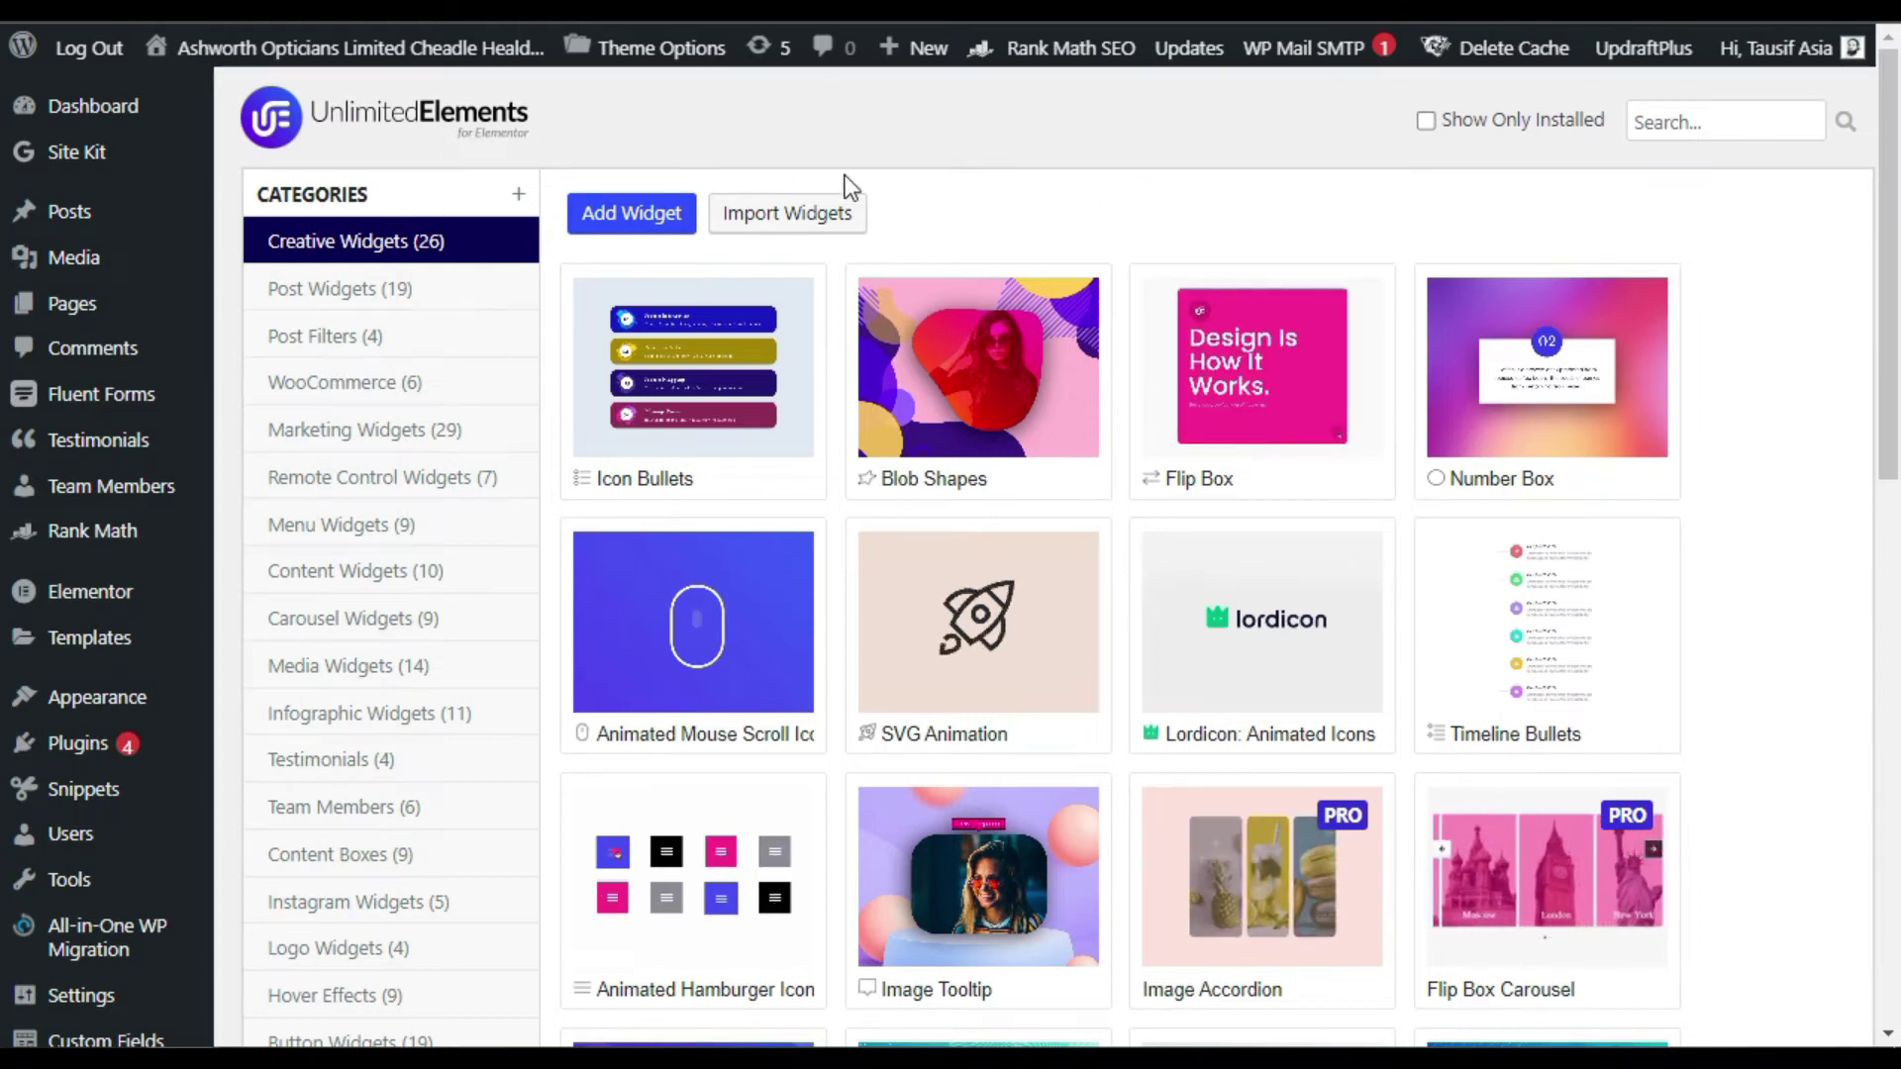
scroll(1121, 262, "down", 2)
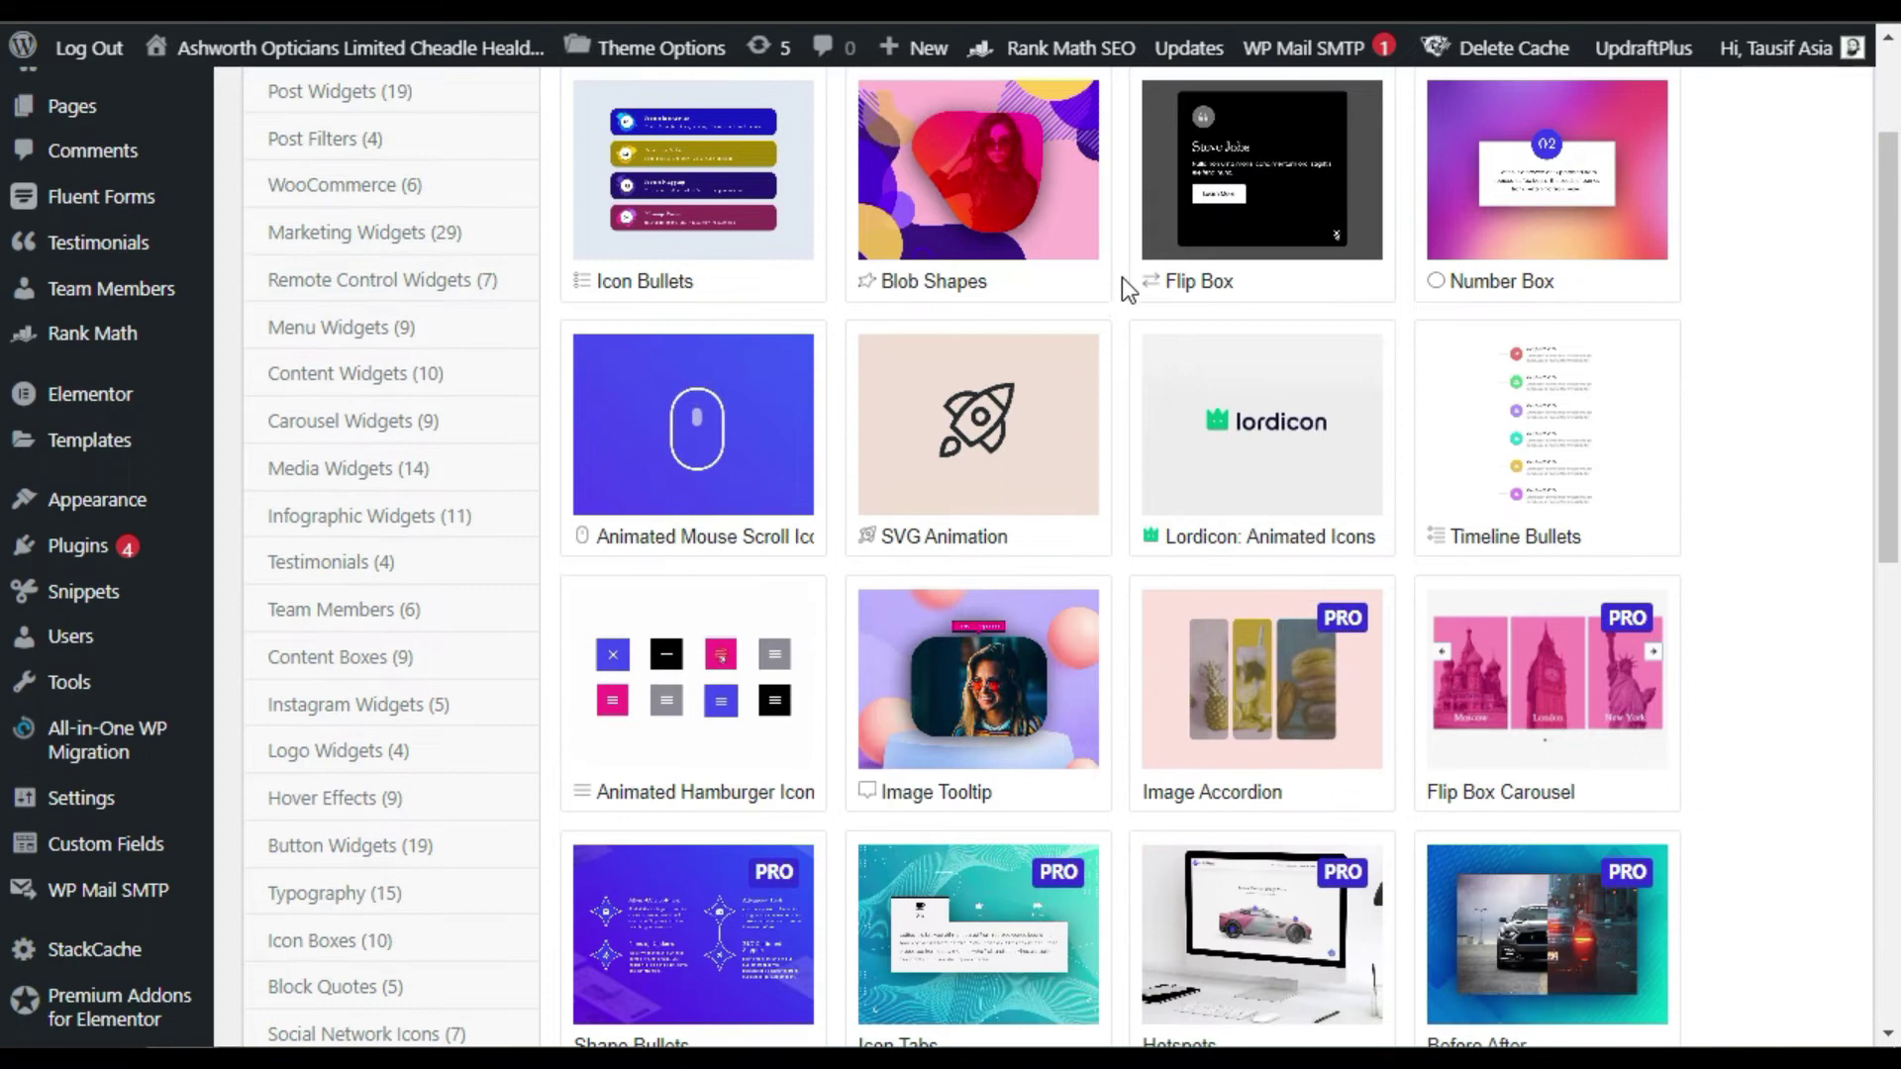
scroll(1128, 318, "up", 2)
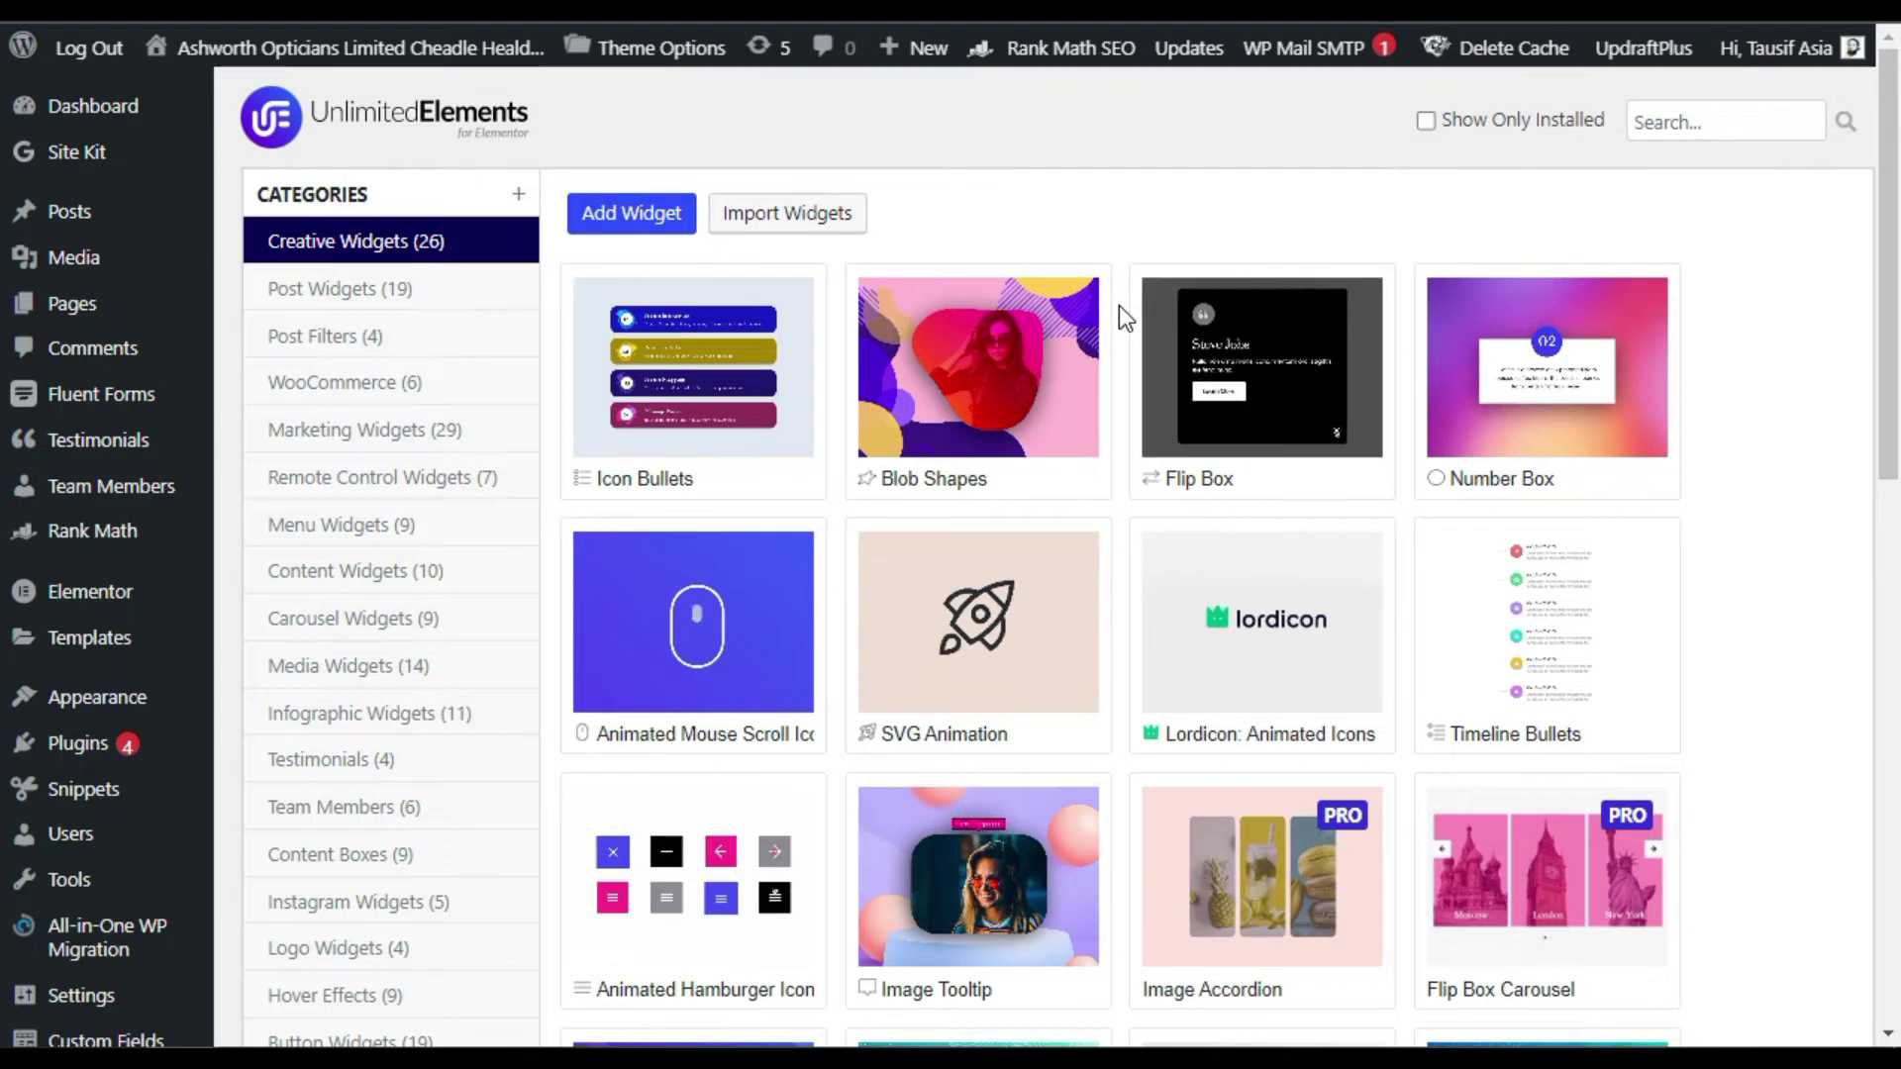
Search the widget library for 'underline' to find the Underline Animated Button widget
left_click(1743, 121)
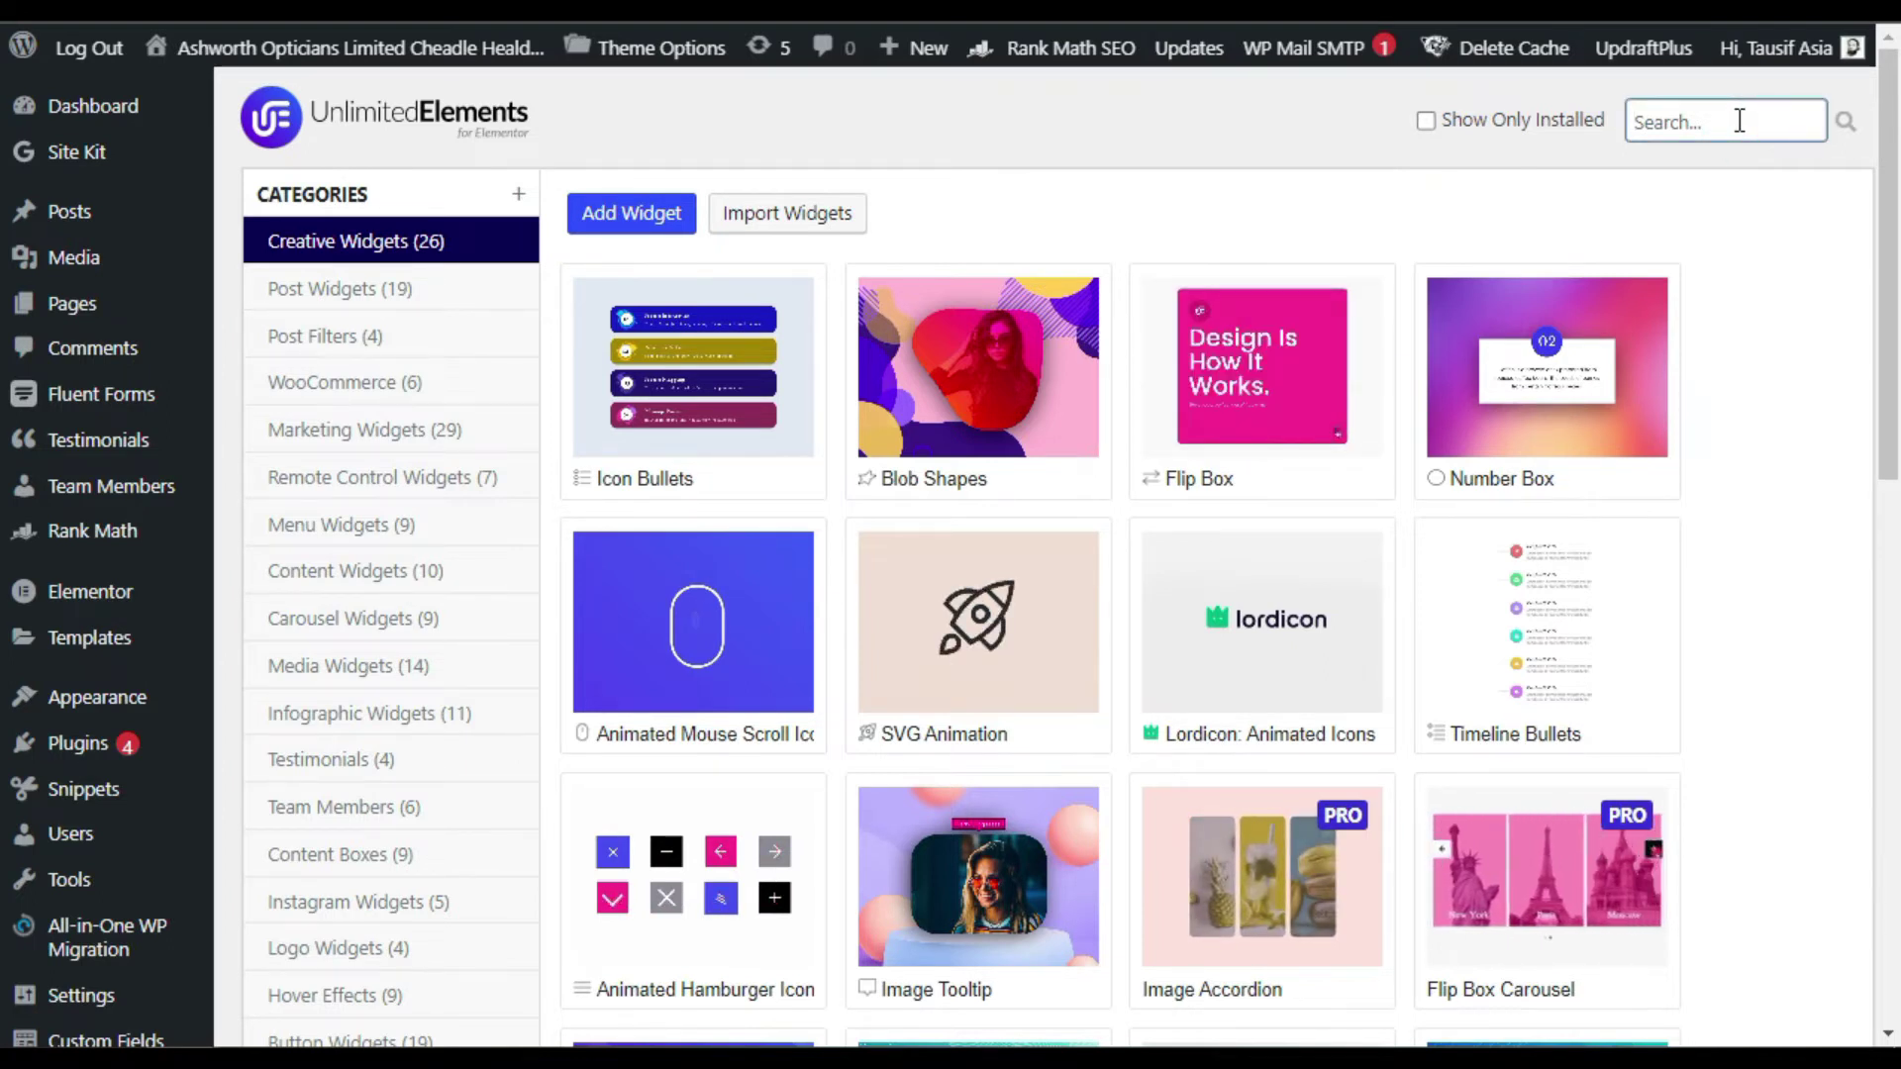
type("underline")
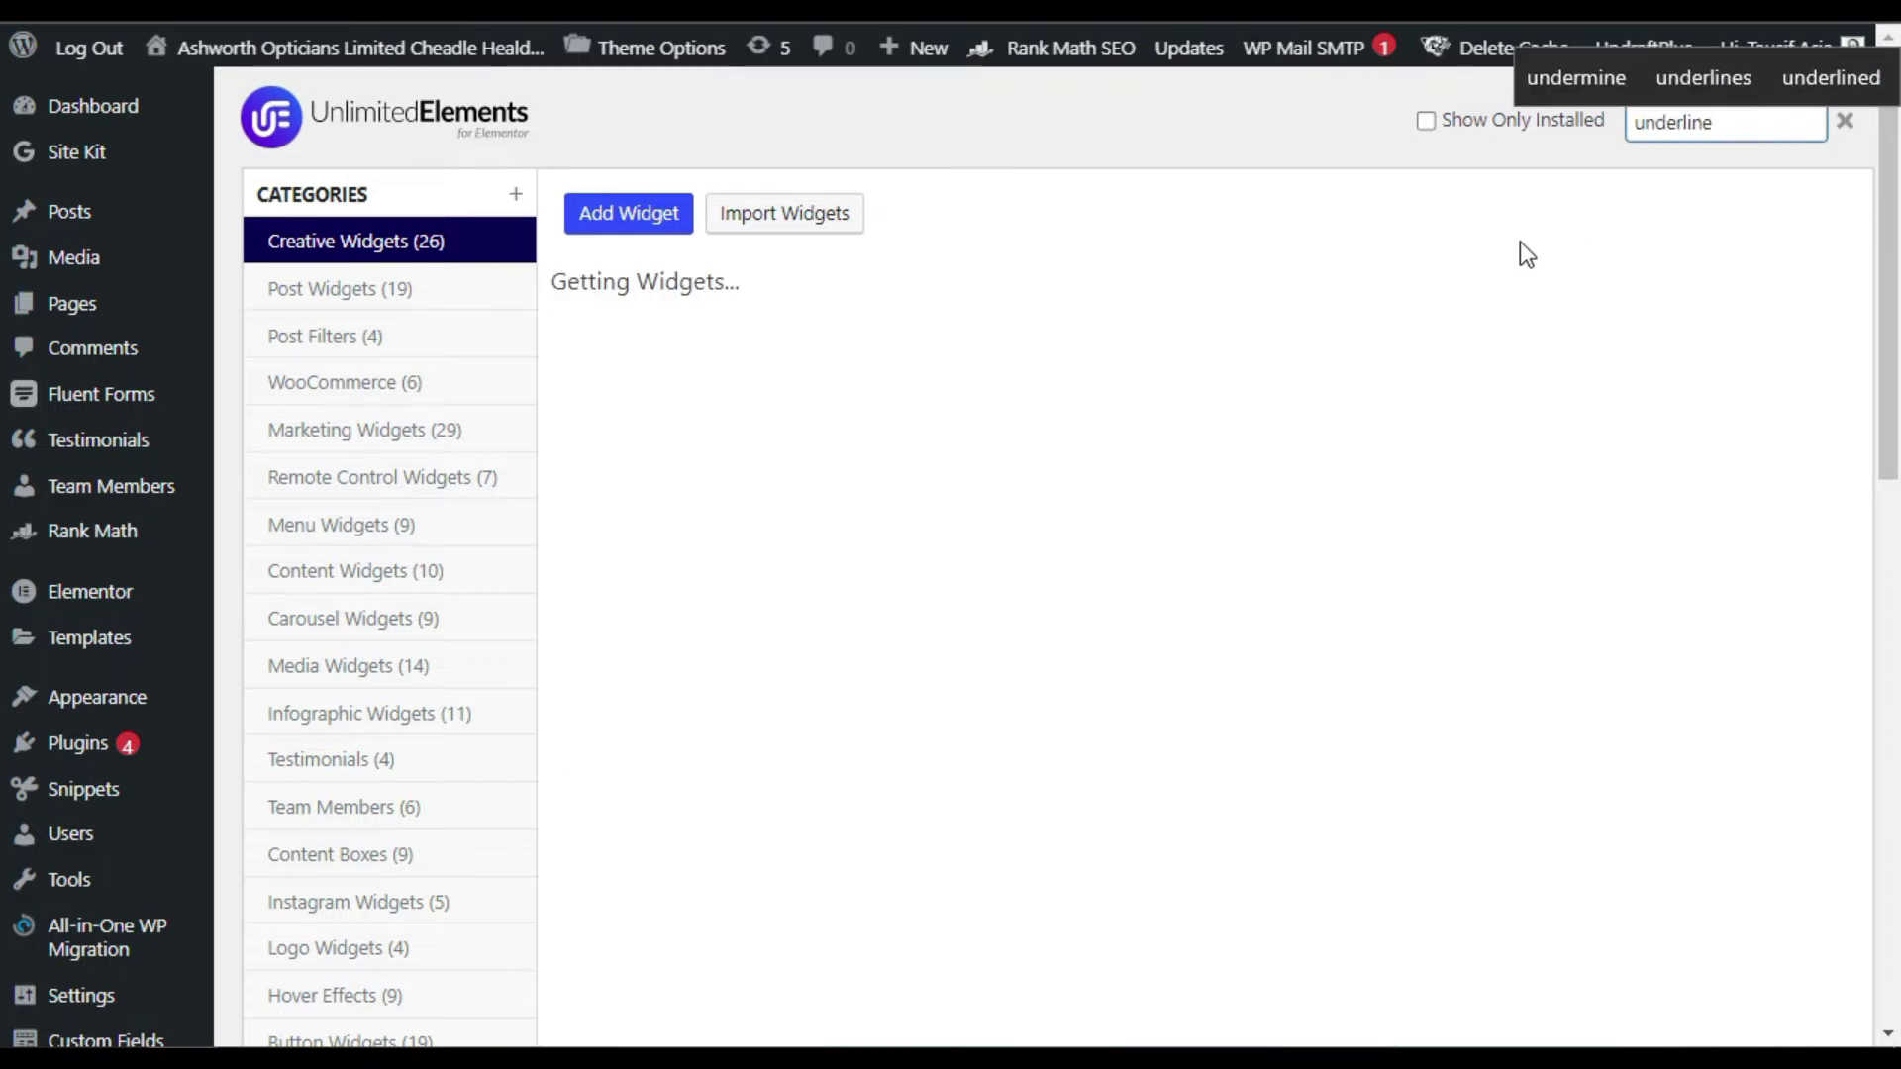
mouse_move(649, 458)
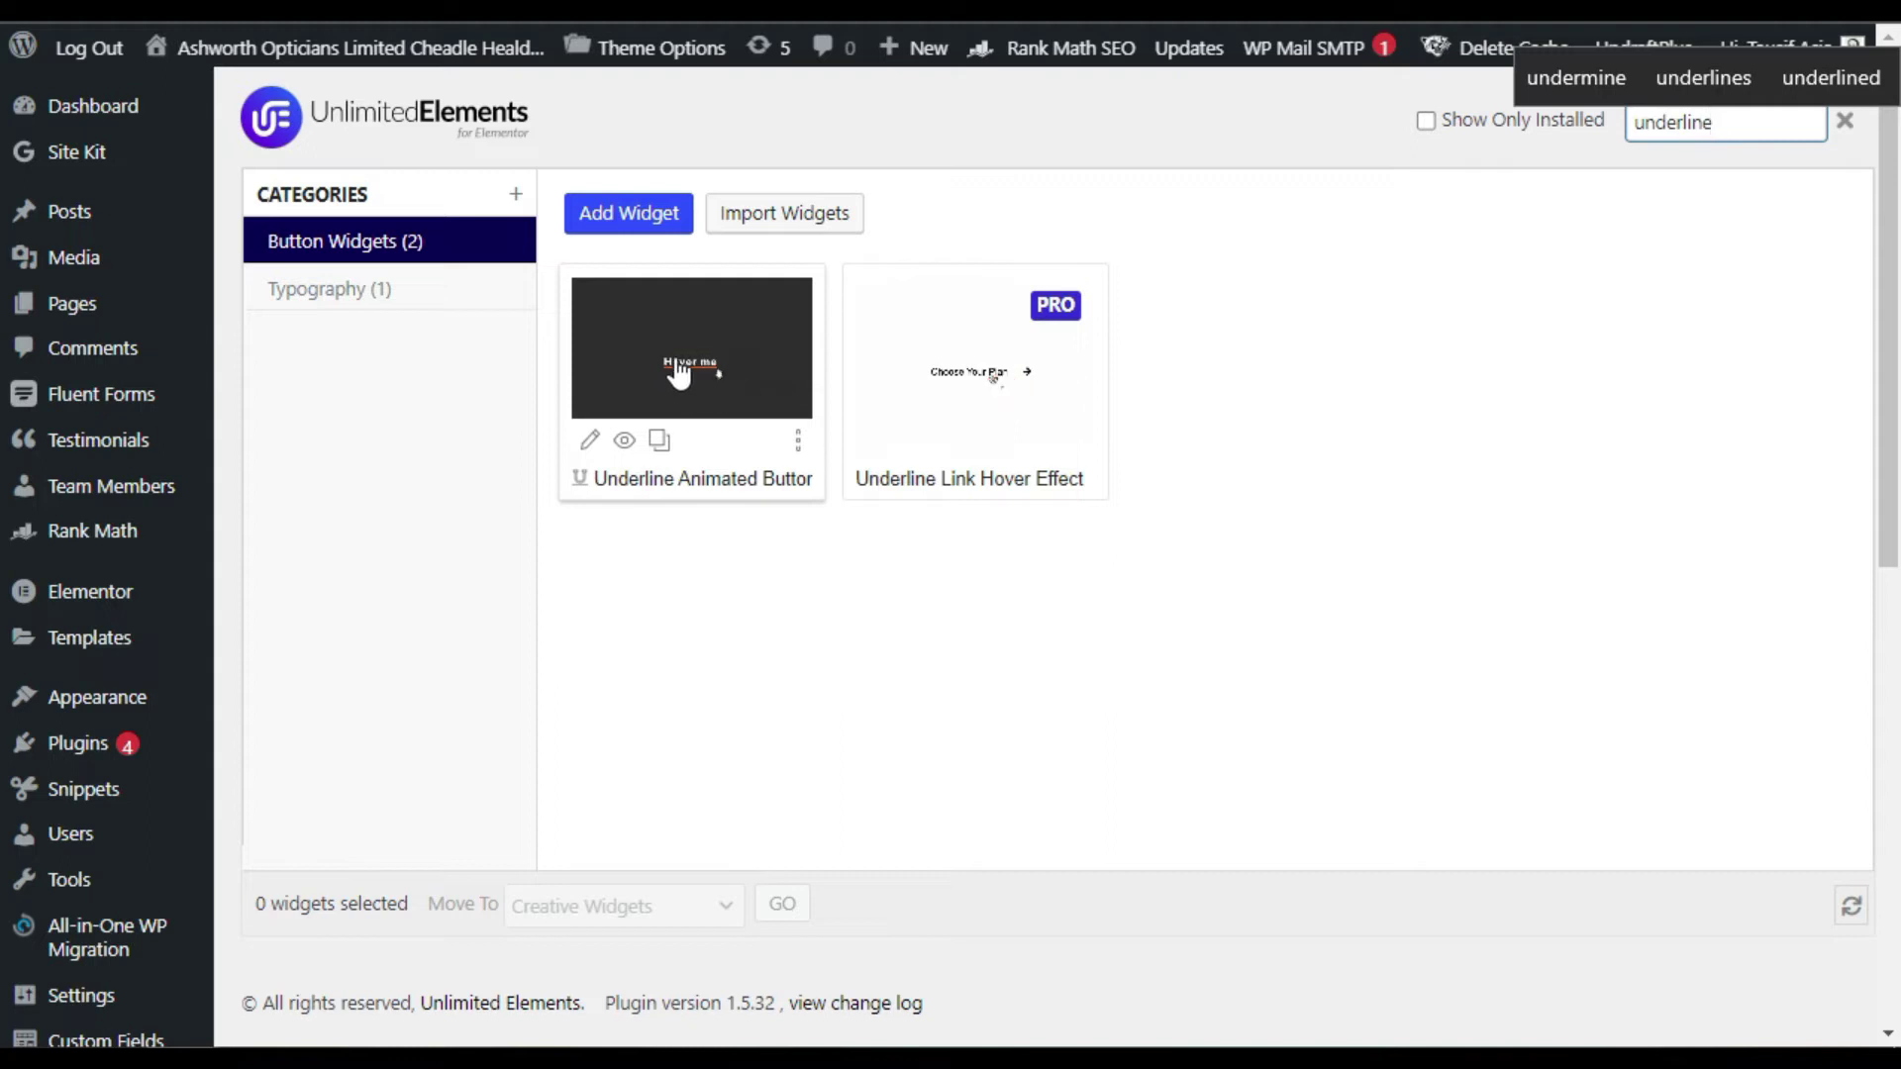
left_click(763, 610)
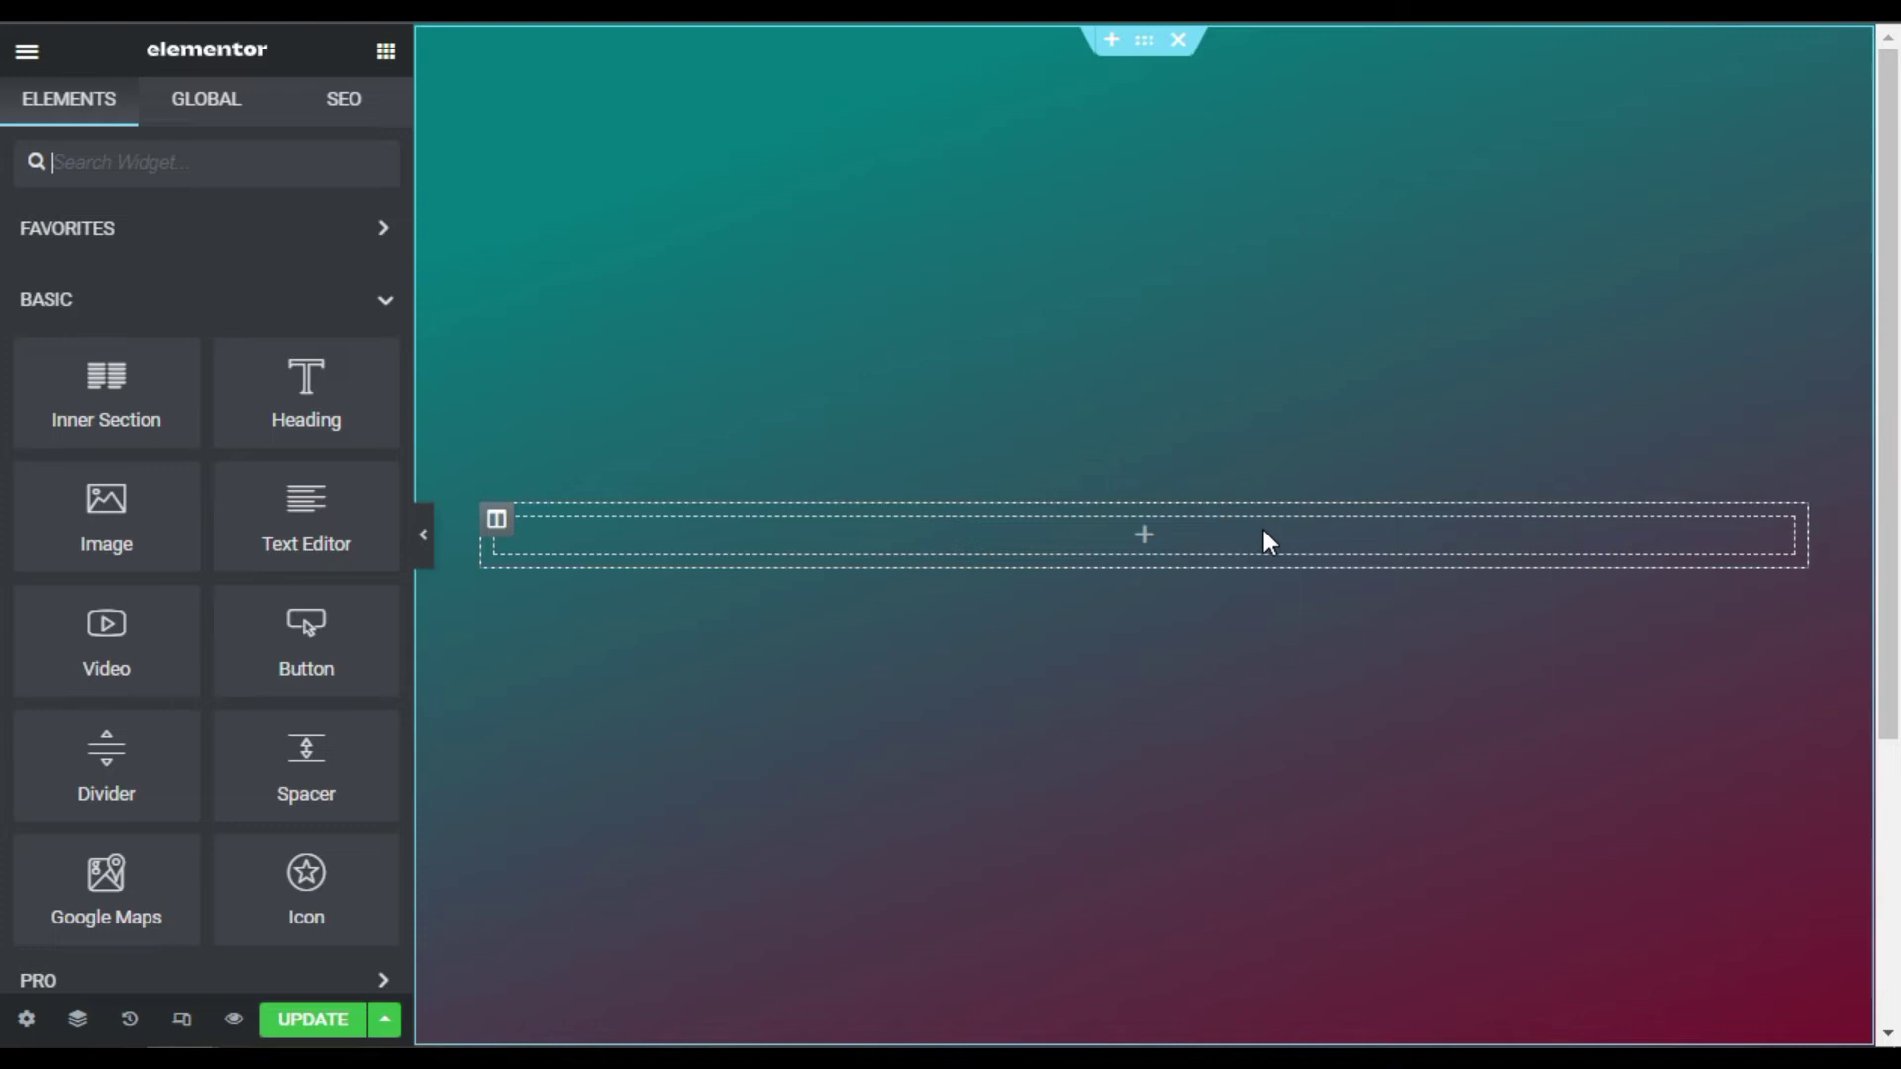
Add a centred Heading widget reading 'Underline Animated Button' to the empty section
left_click_drag(306, 382, 1154, 543)
left_click(93, 335)
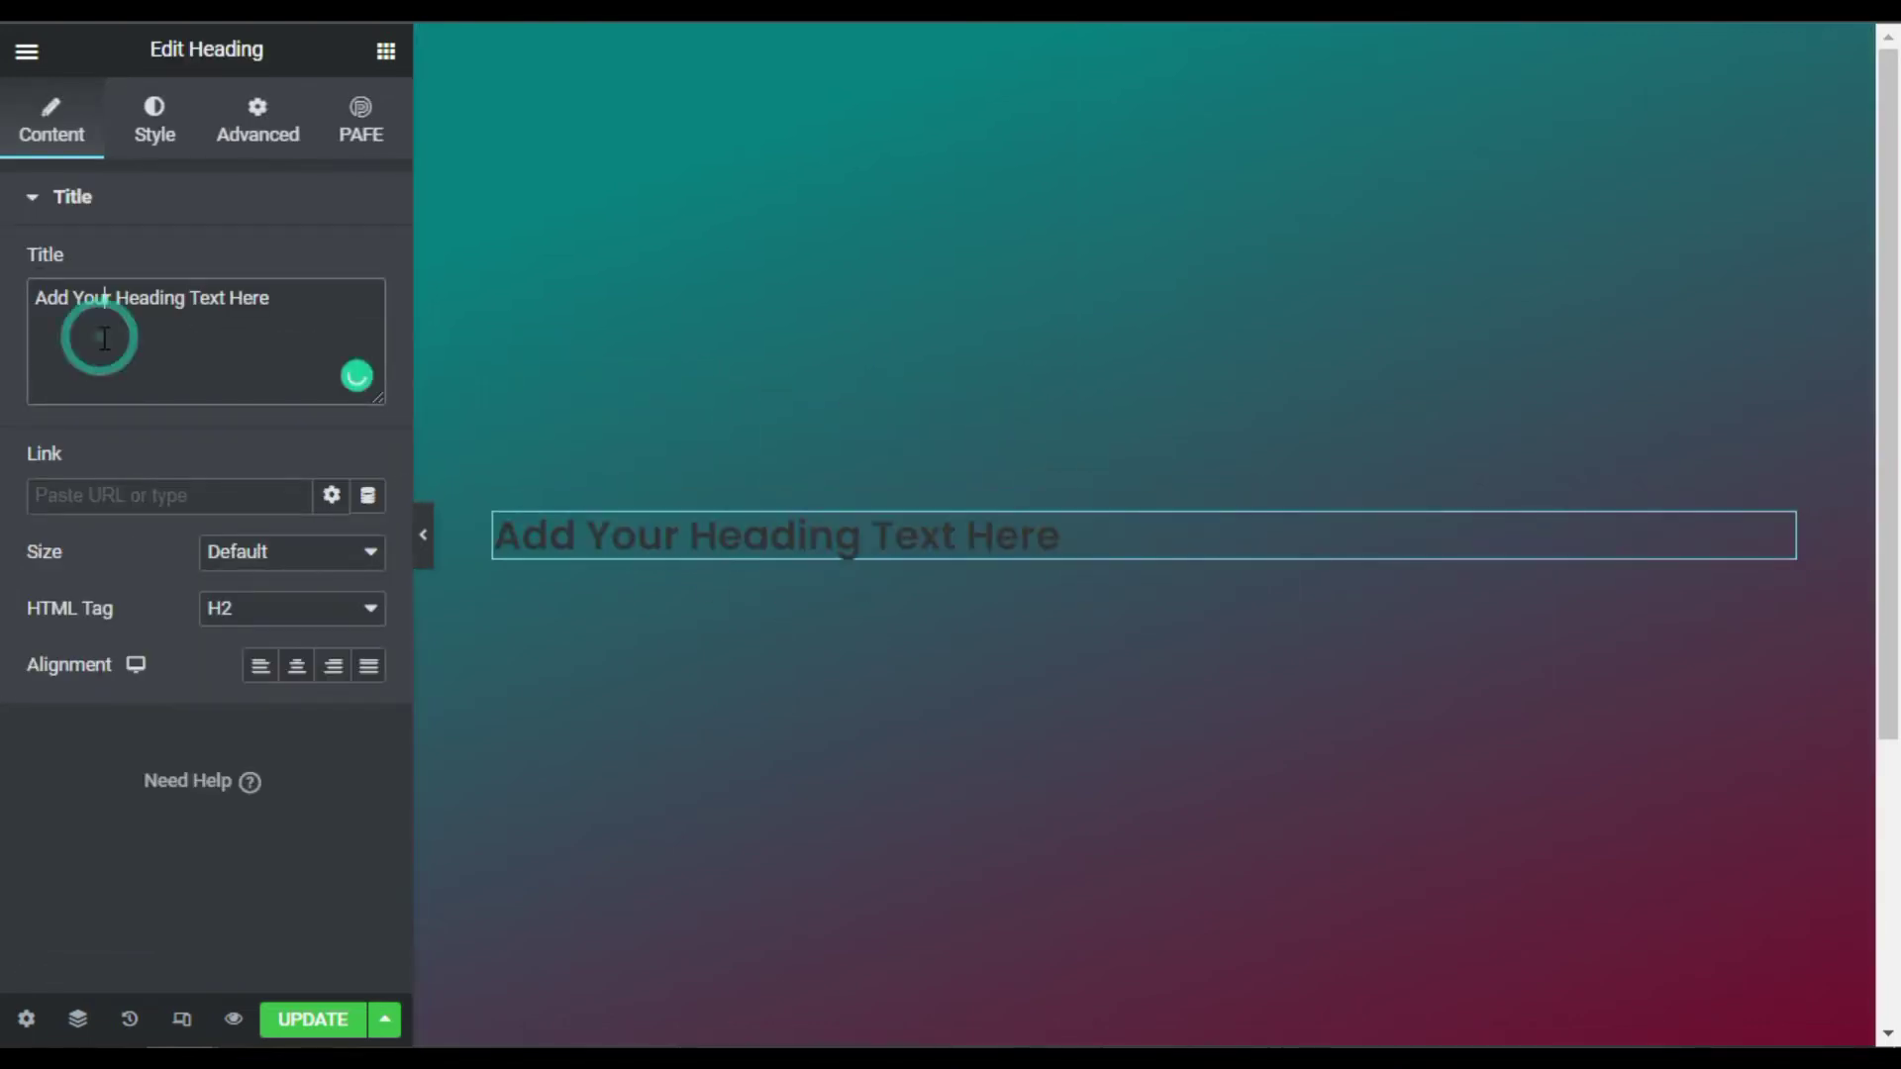
key("ctrl+a")
type("Underline Animated Button")
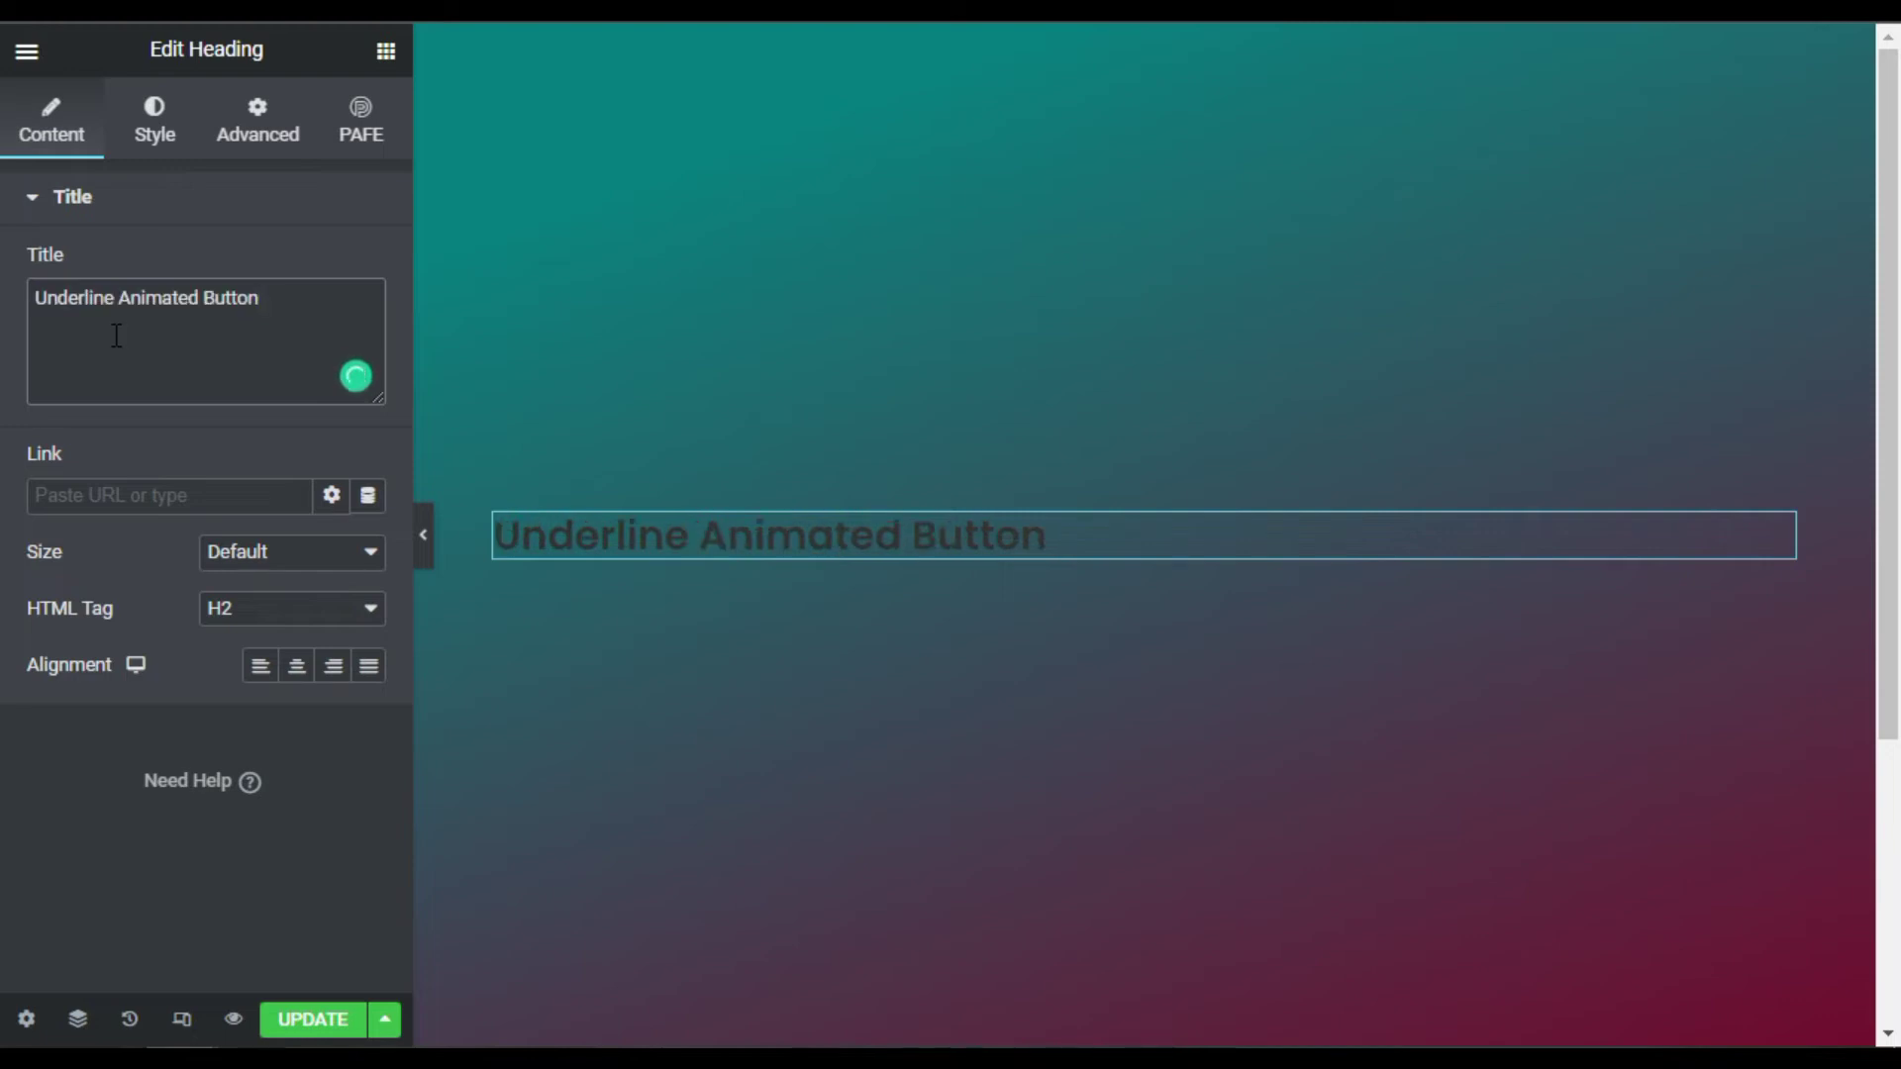
left_click(296, 665)
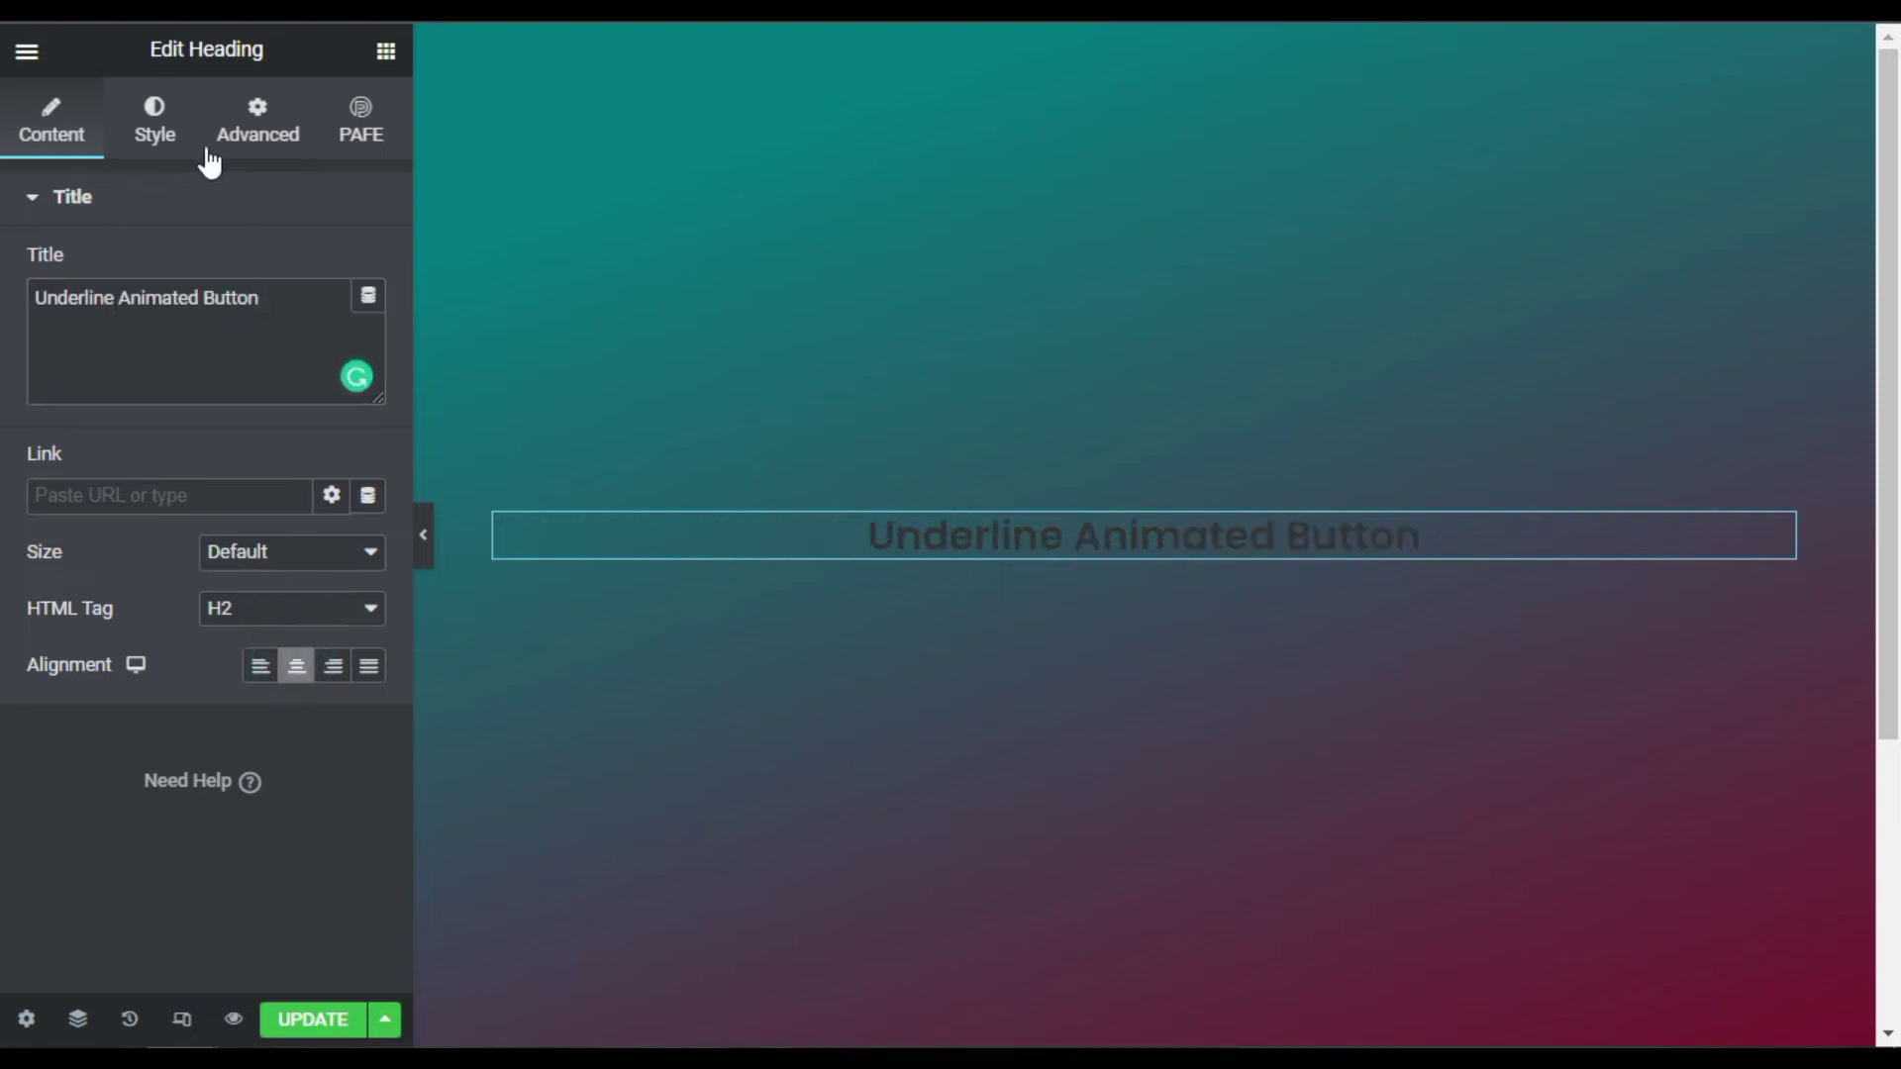
Make the heading white at font size 60, and add a Text Editor widget beneath it
left_click(166, 126)
left_click(368, 263)
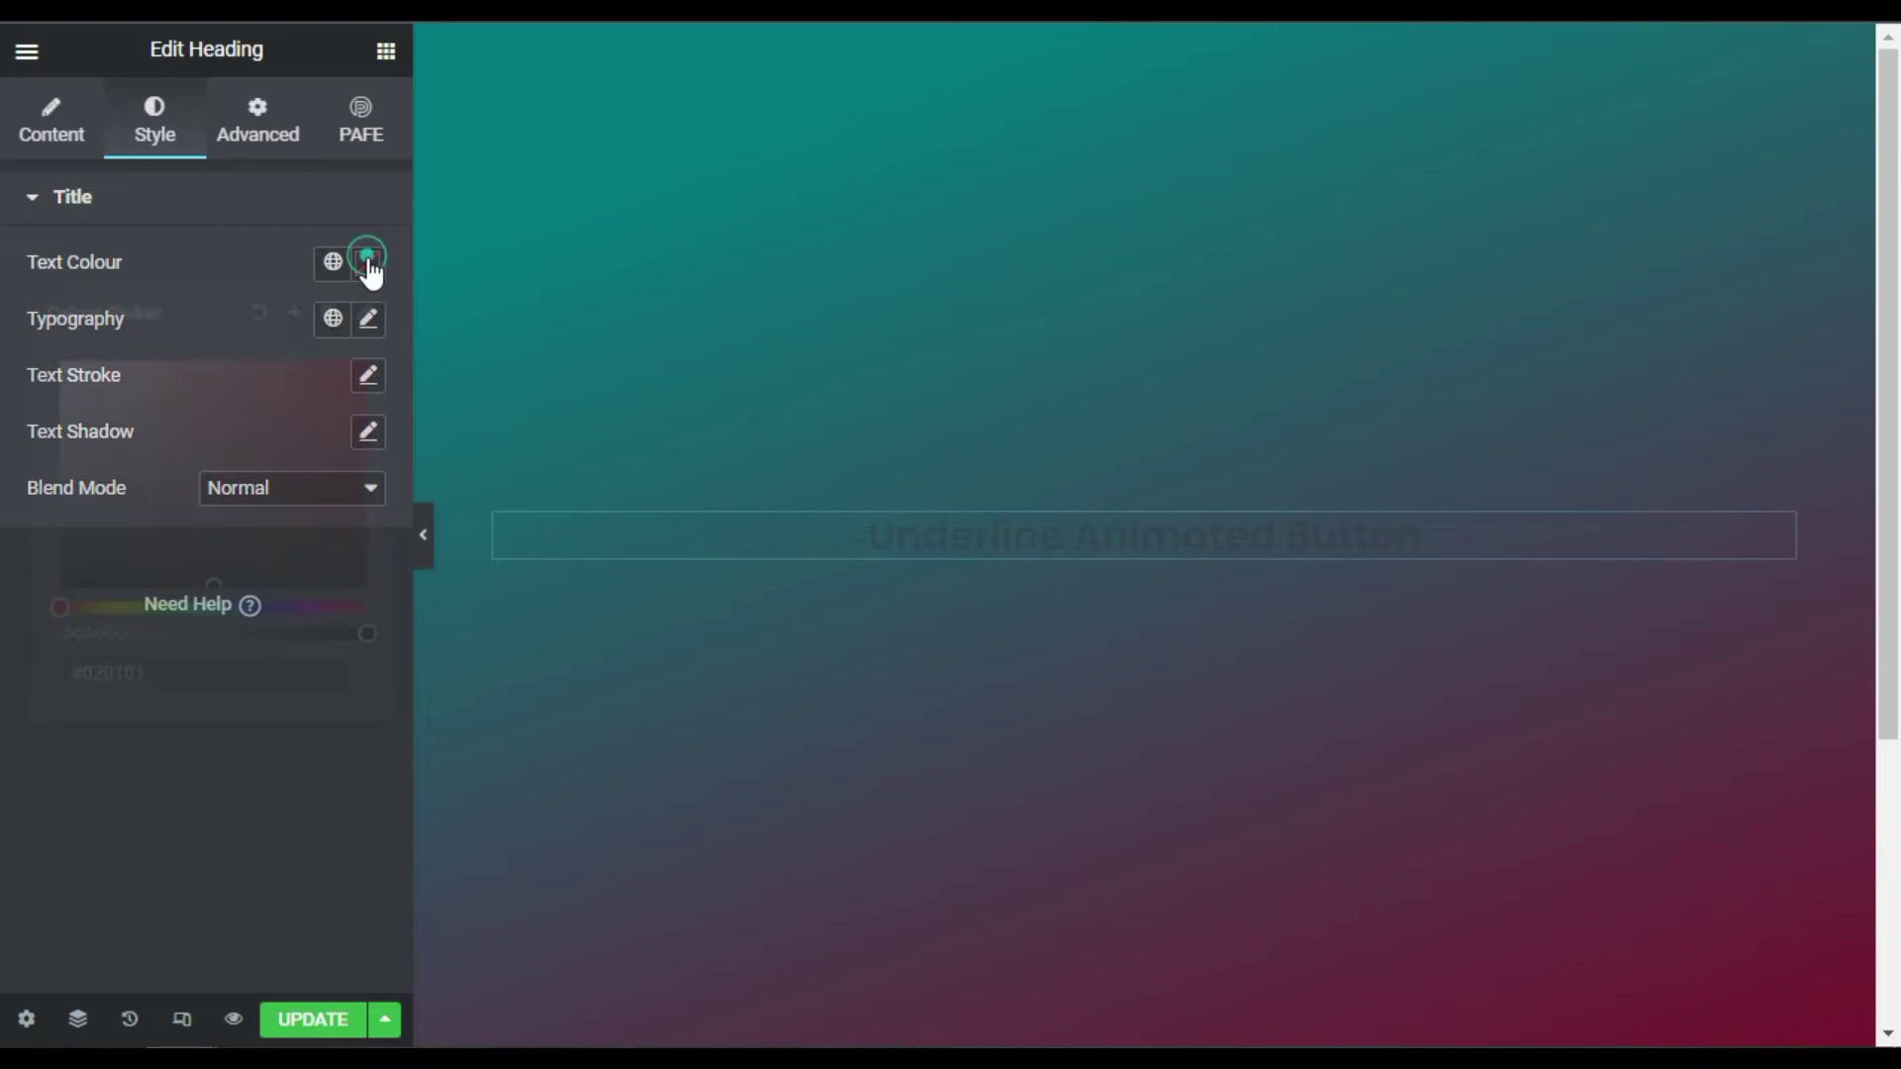
left_click_drag(176, 380, 173, 350)
left_click(288, 259)
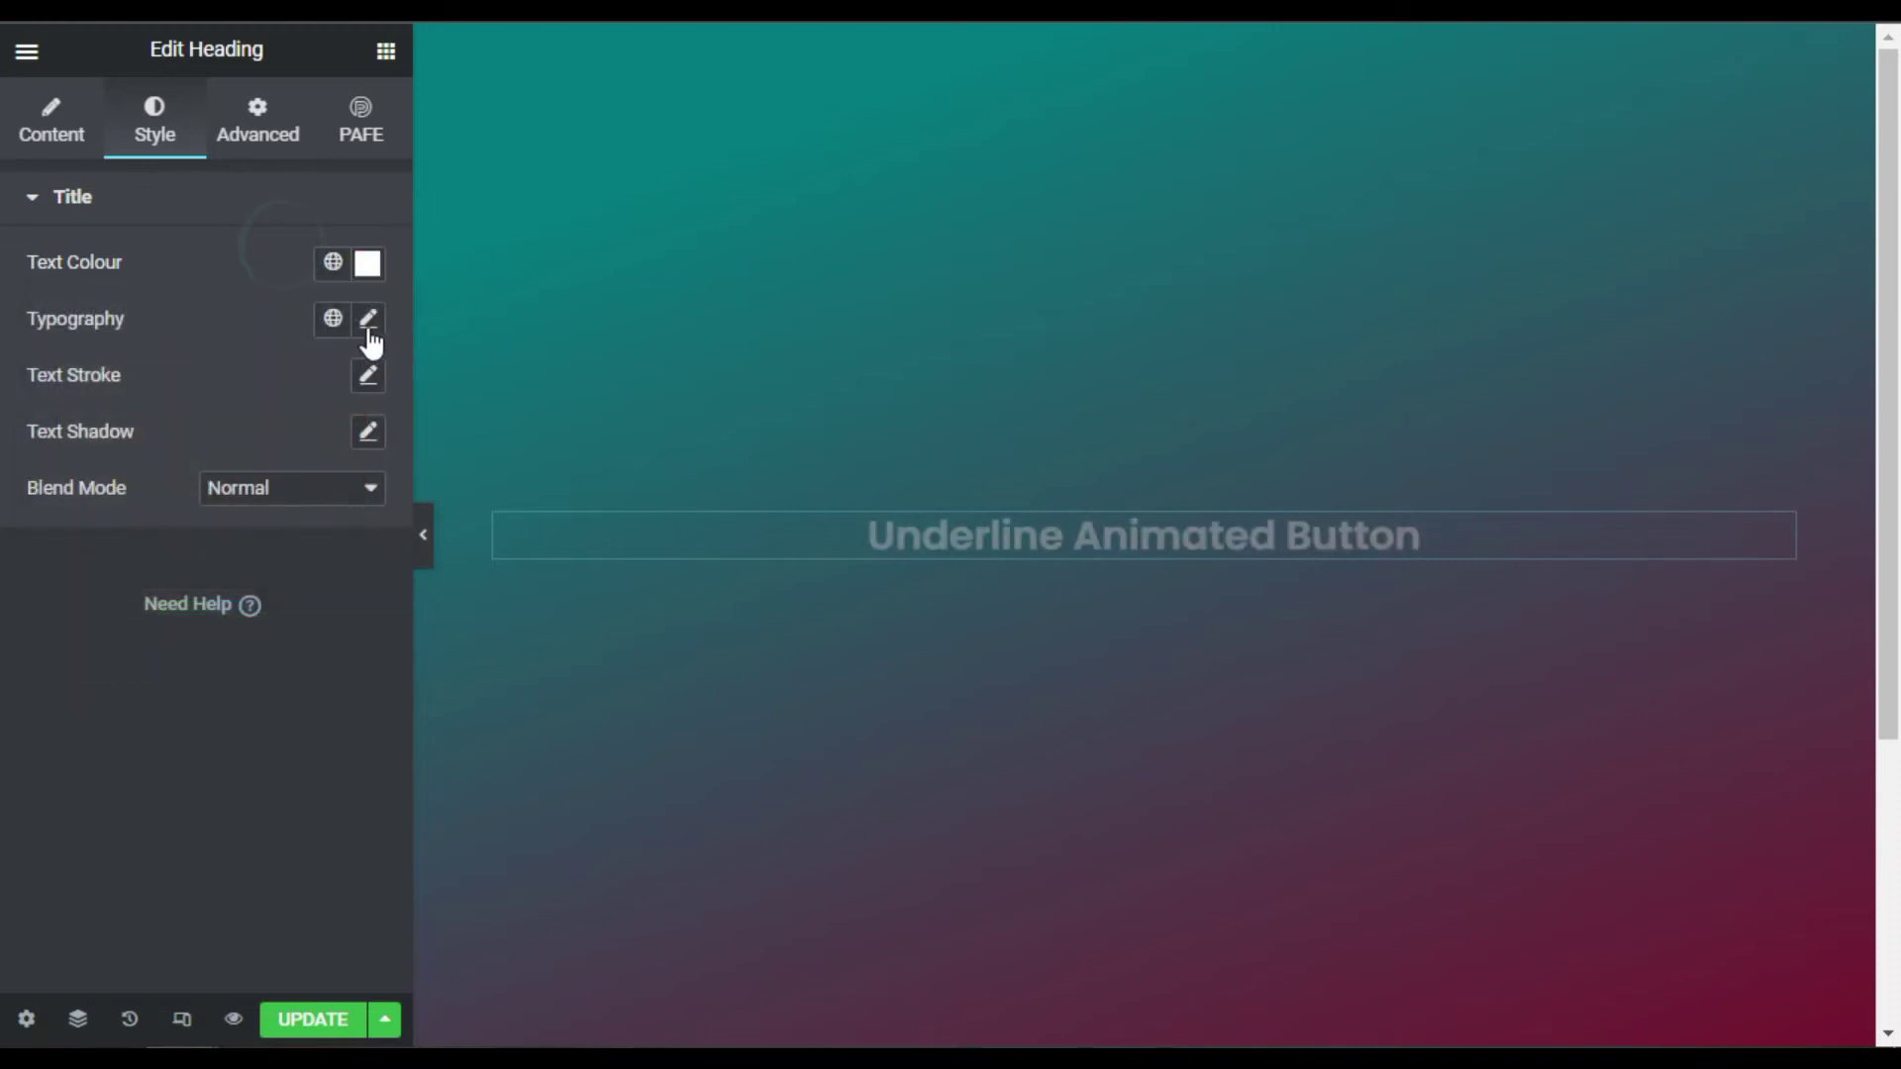
left_click(367, 320)
left_click(317, 532)
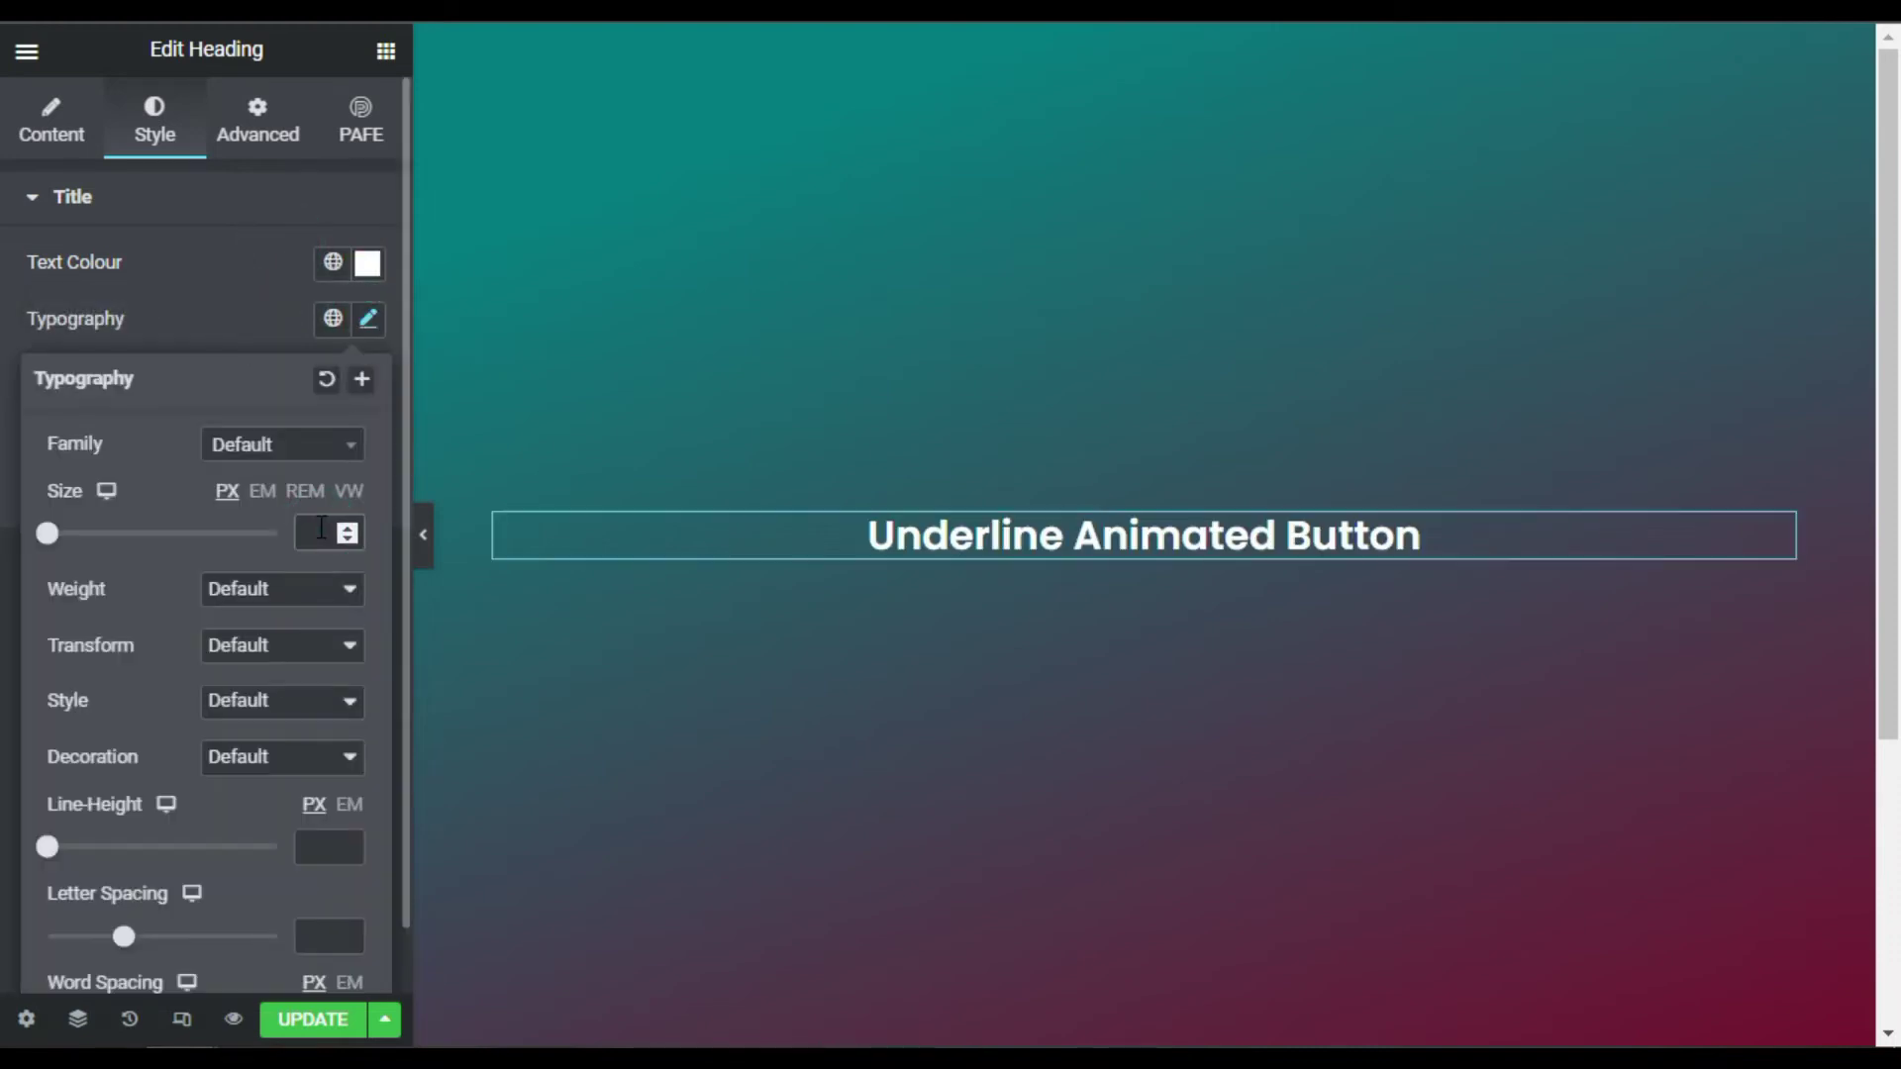
type("60")
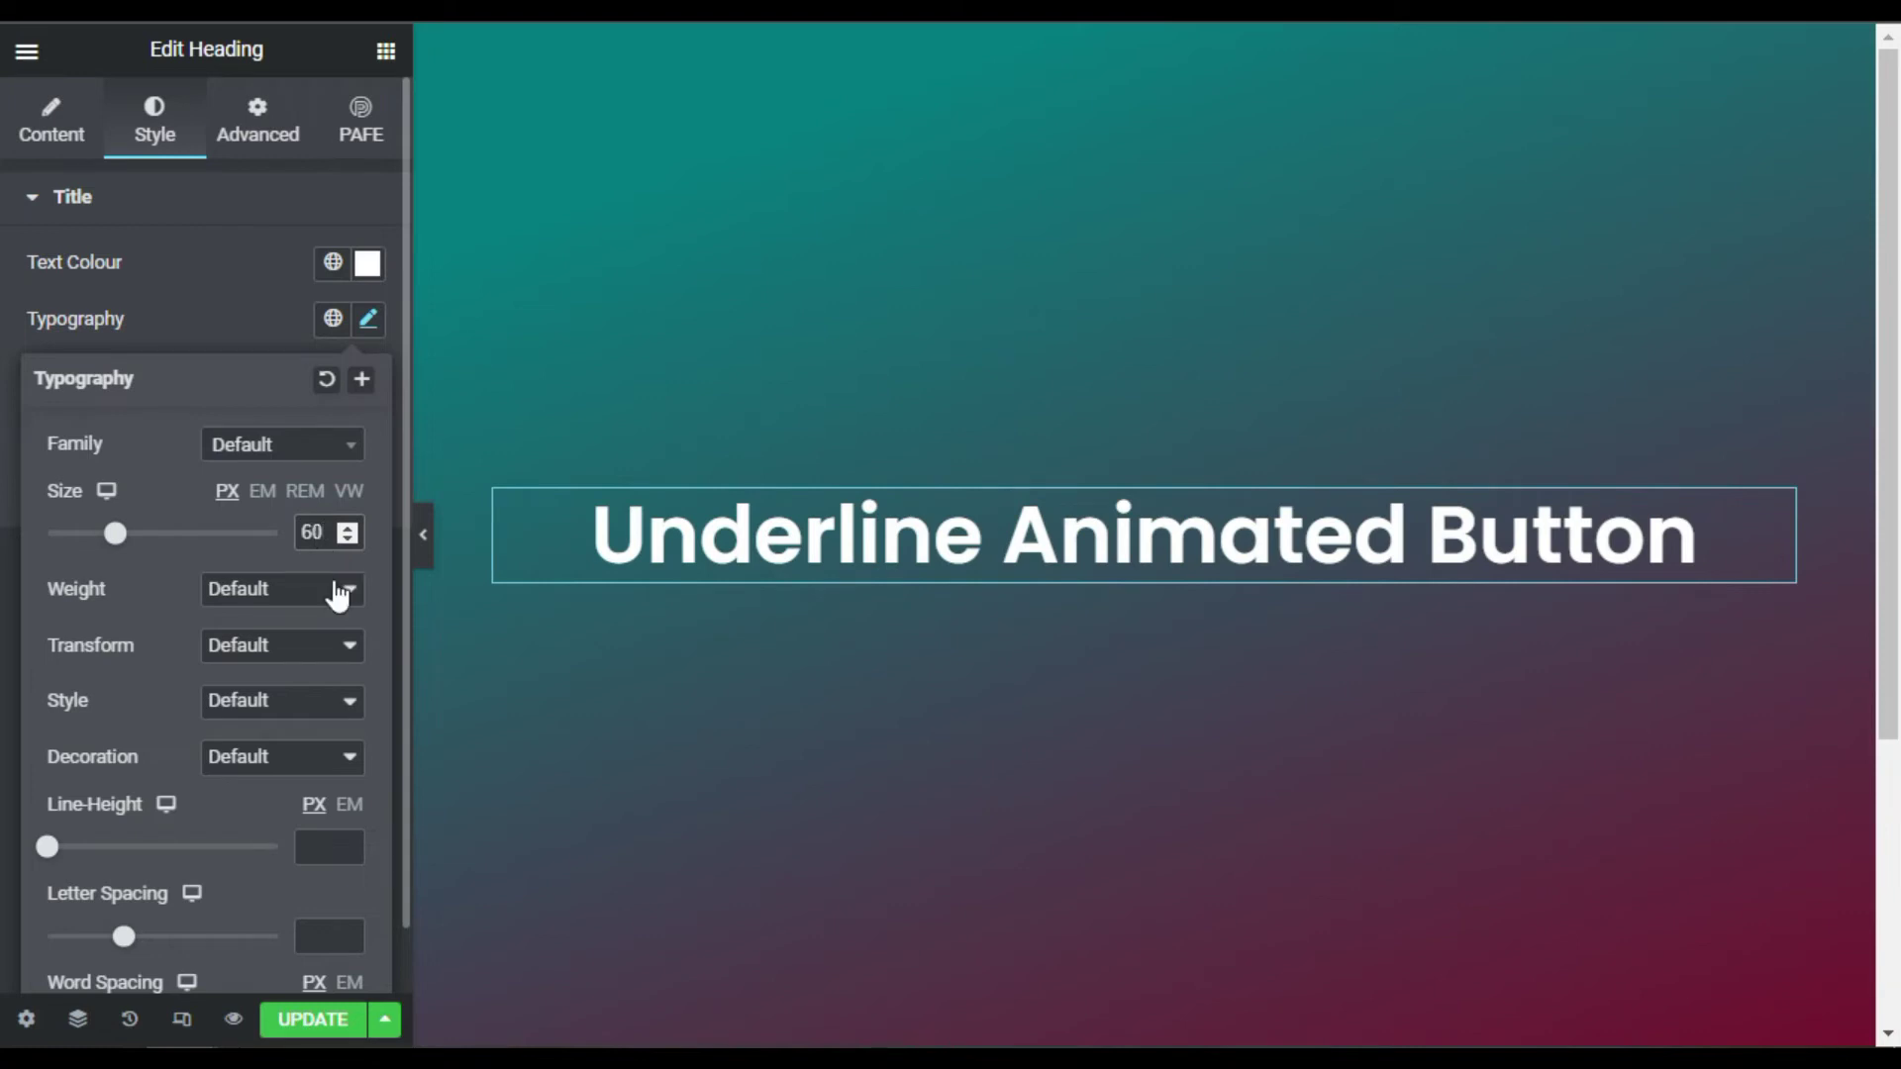
left_click(386, 52)
left_click_drag(276, 515, 857, 641)
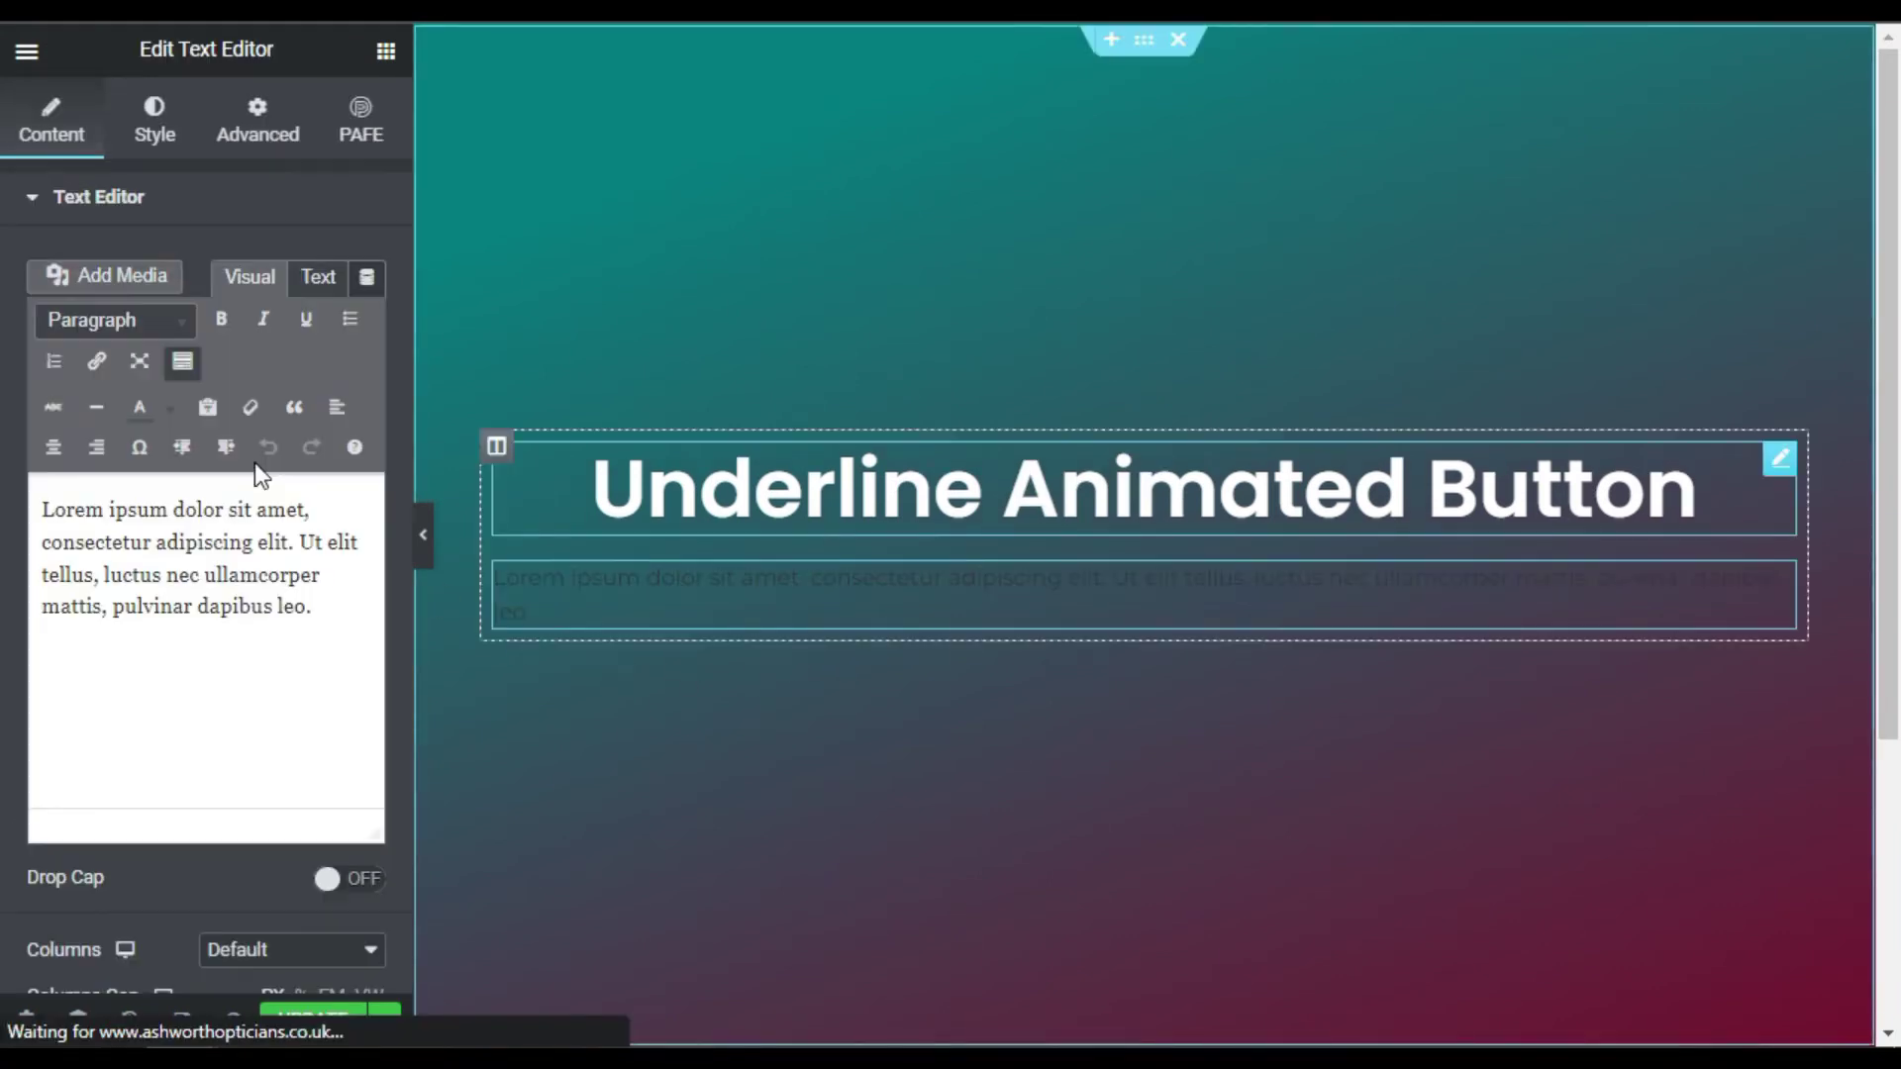
Replace the placeholder text with 'Hover Over the Button To View Animation' as Heading 5
left_click(174, 327)
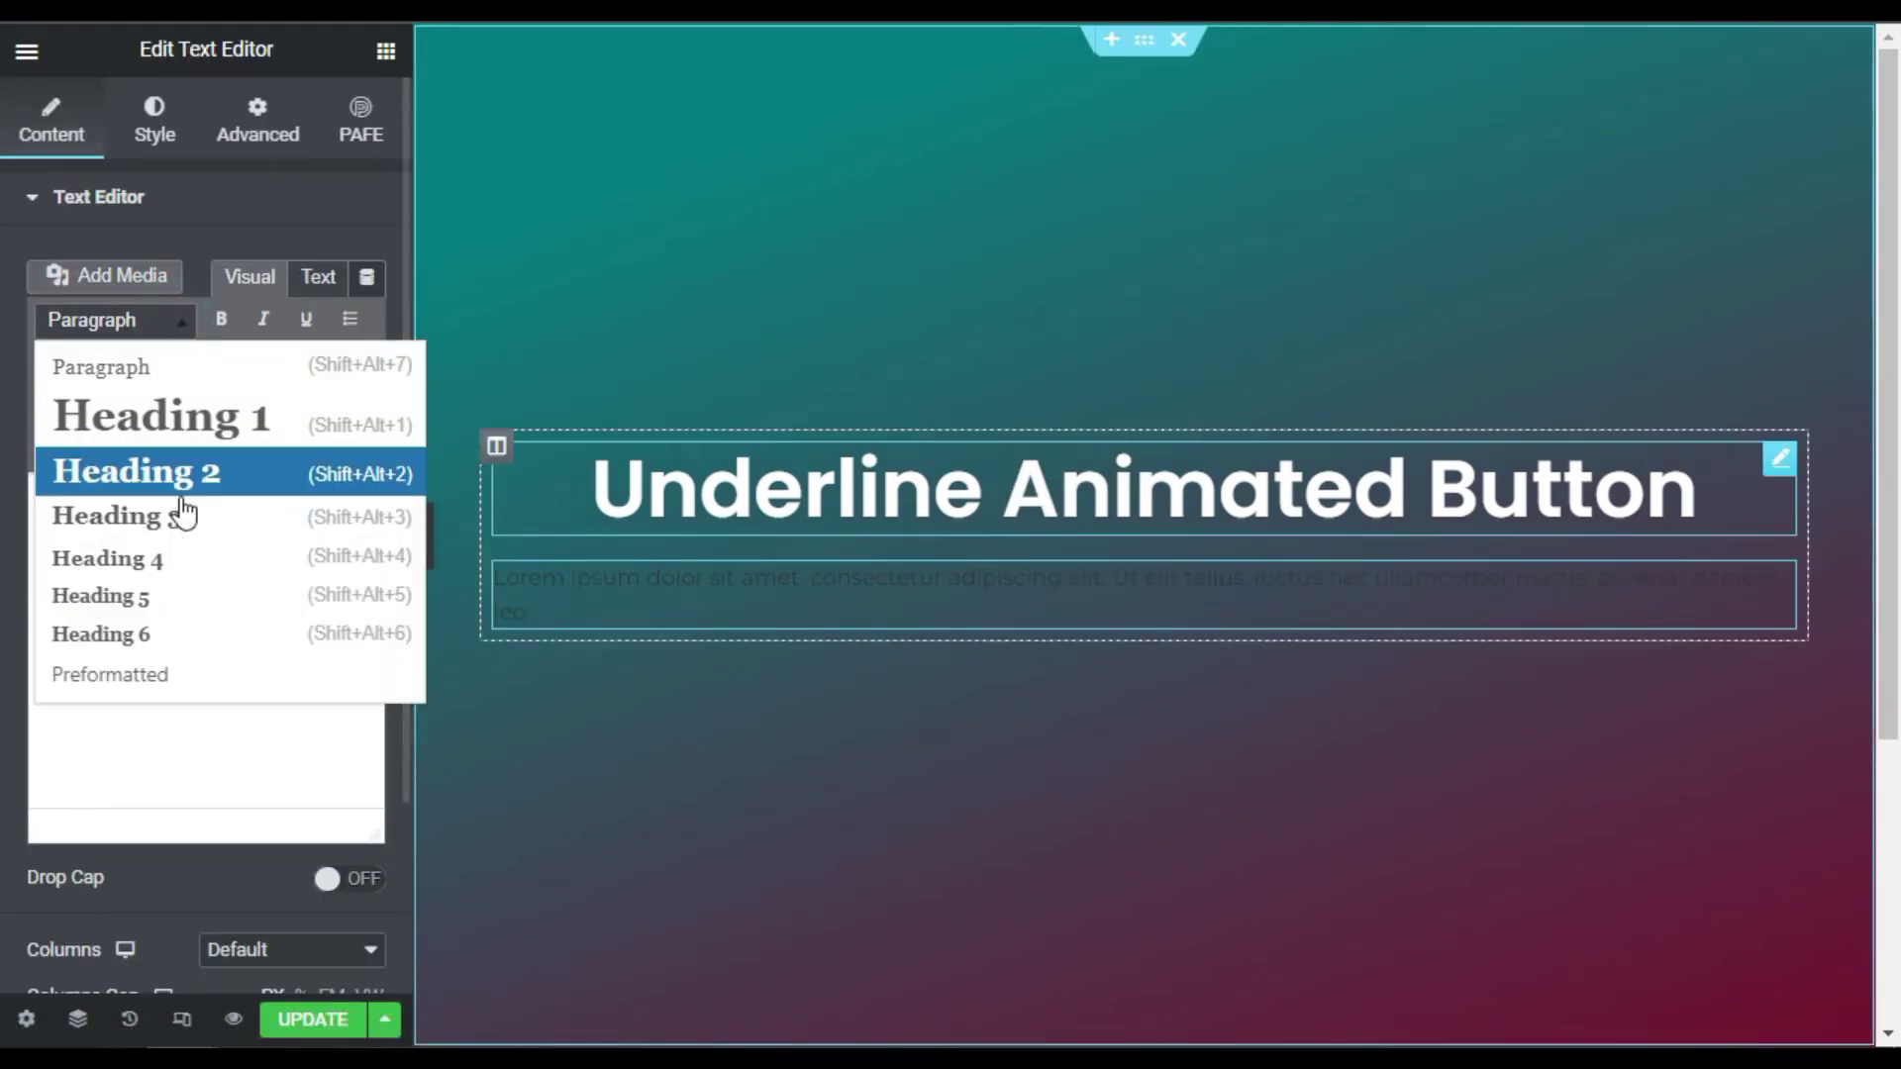
left_click(188, 599)
left_click_drag(203, 619, 39, 495)
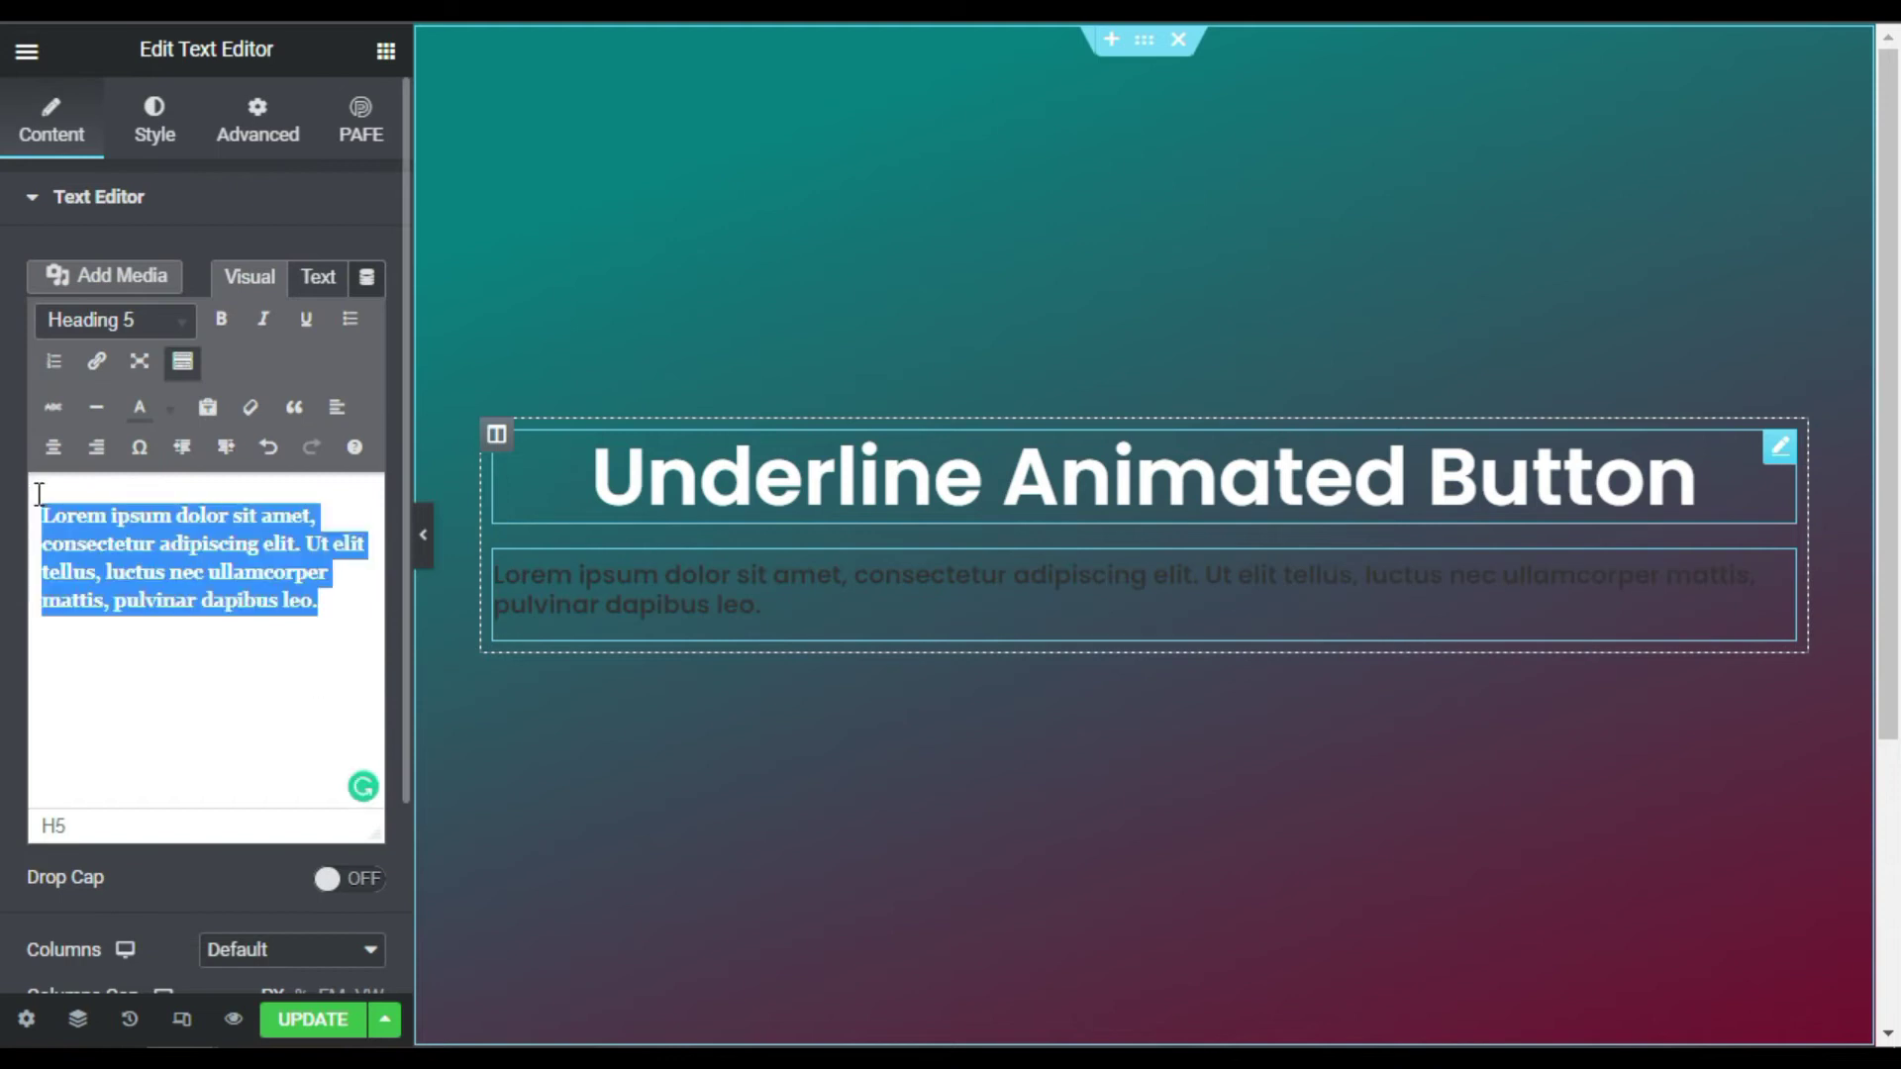
type("Hover Over the Button To View Animation")
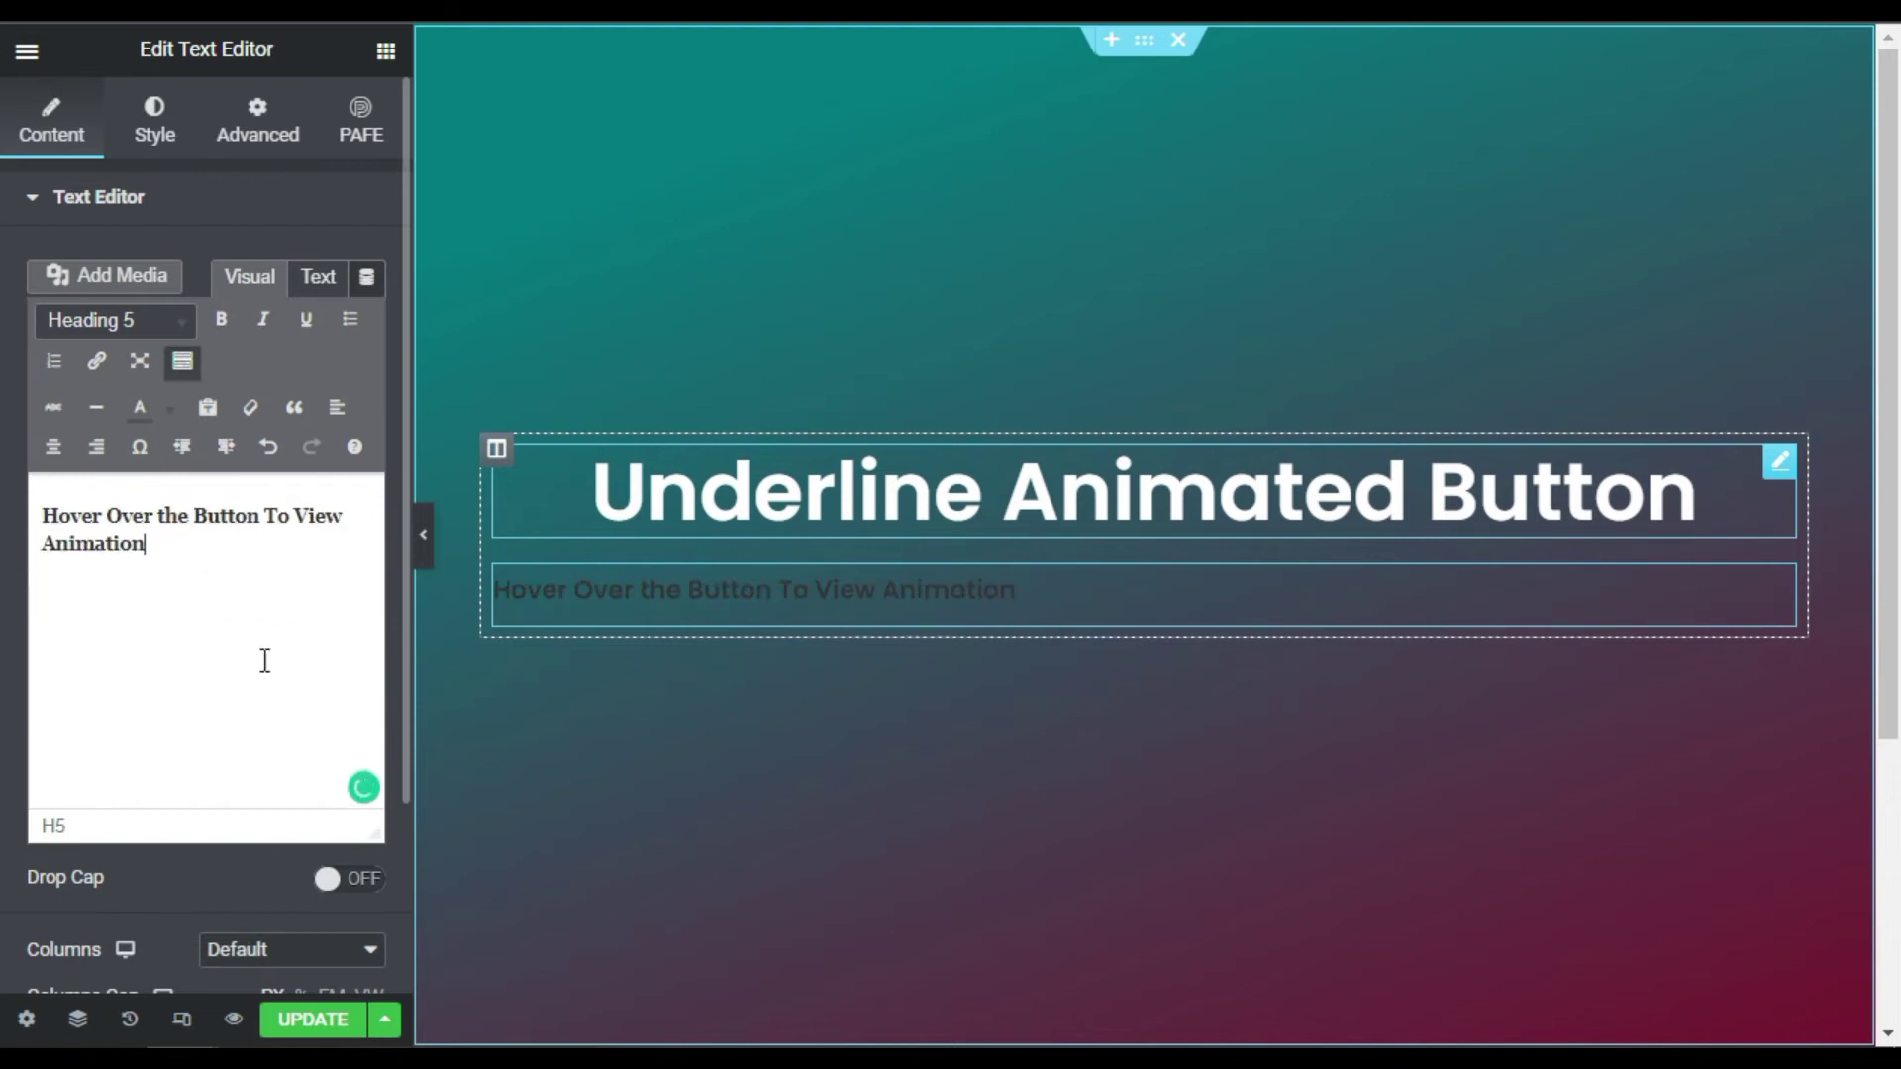
Centre the subtitle and make its text white
left_click(135, 104)
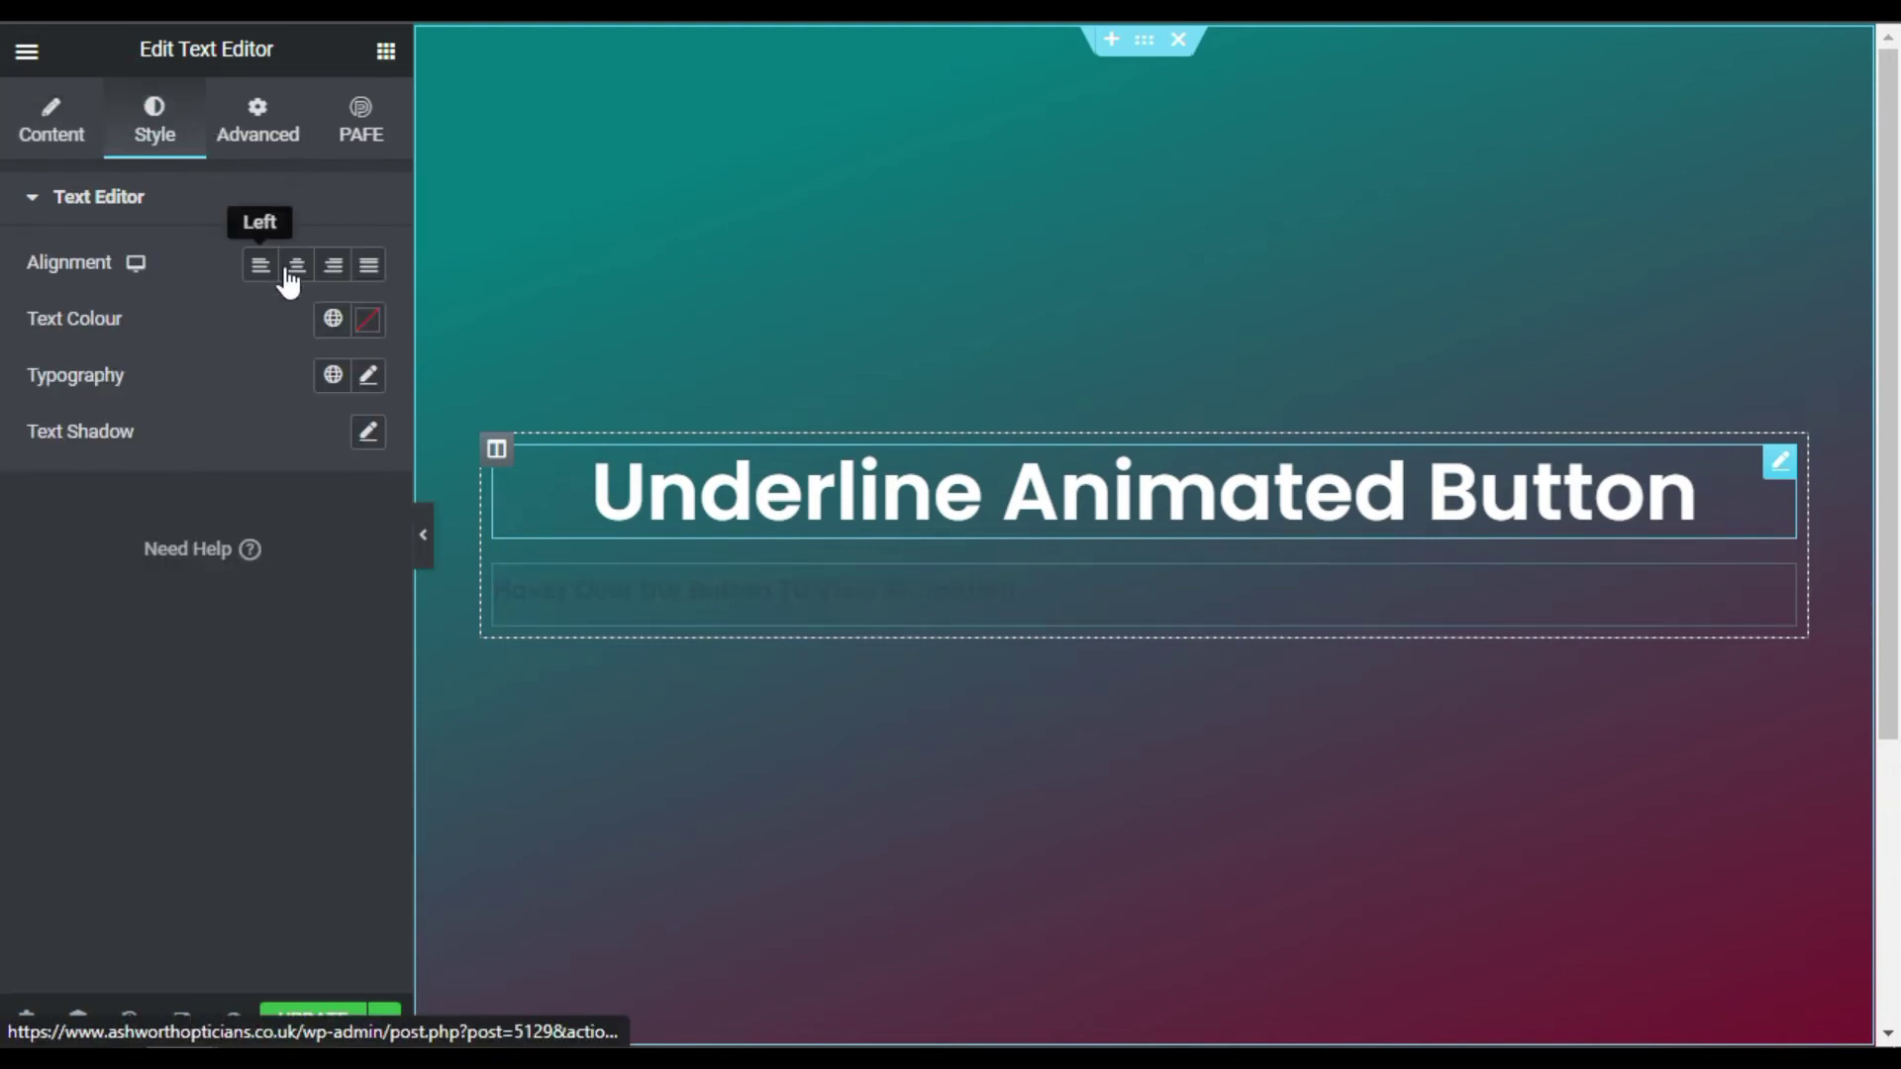
left_click(296, 286)
left_click(367, 320)
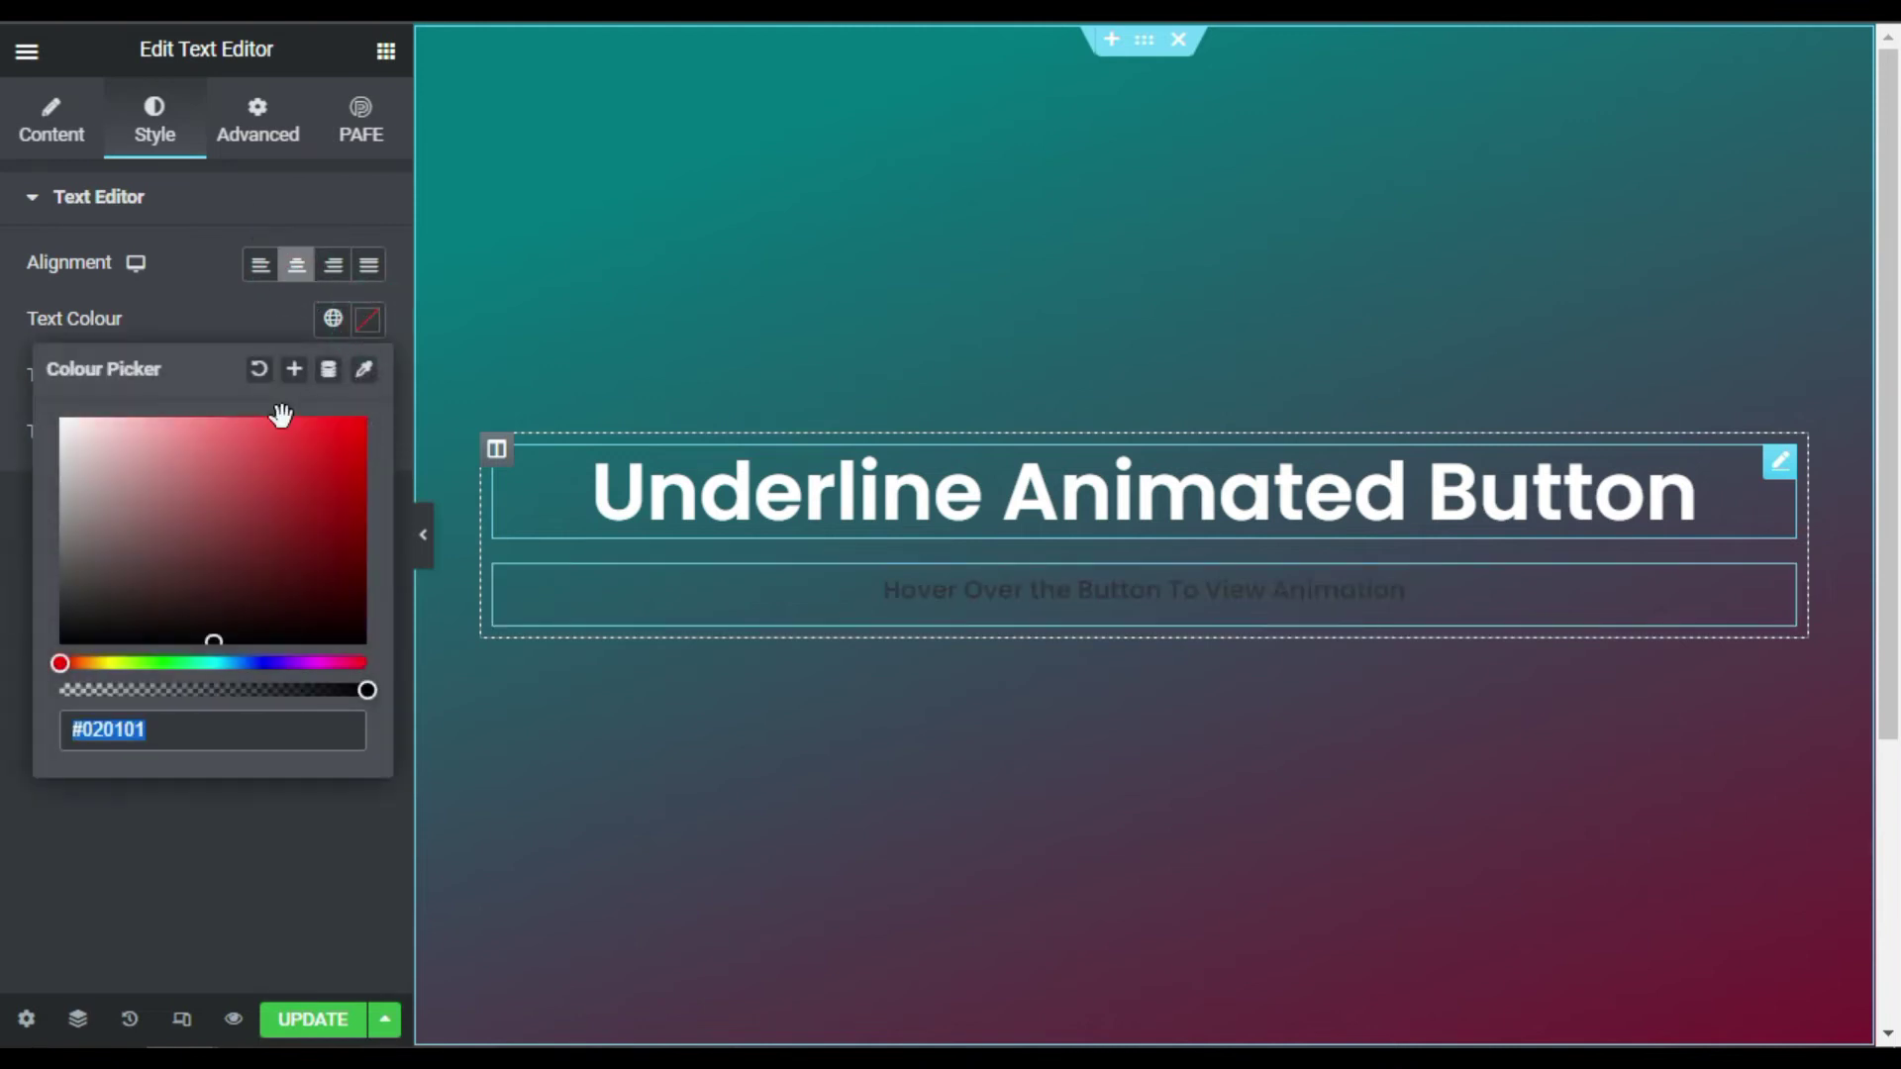
left_click_drag(225, 463, 32, 352)
left_click(223, 318)
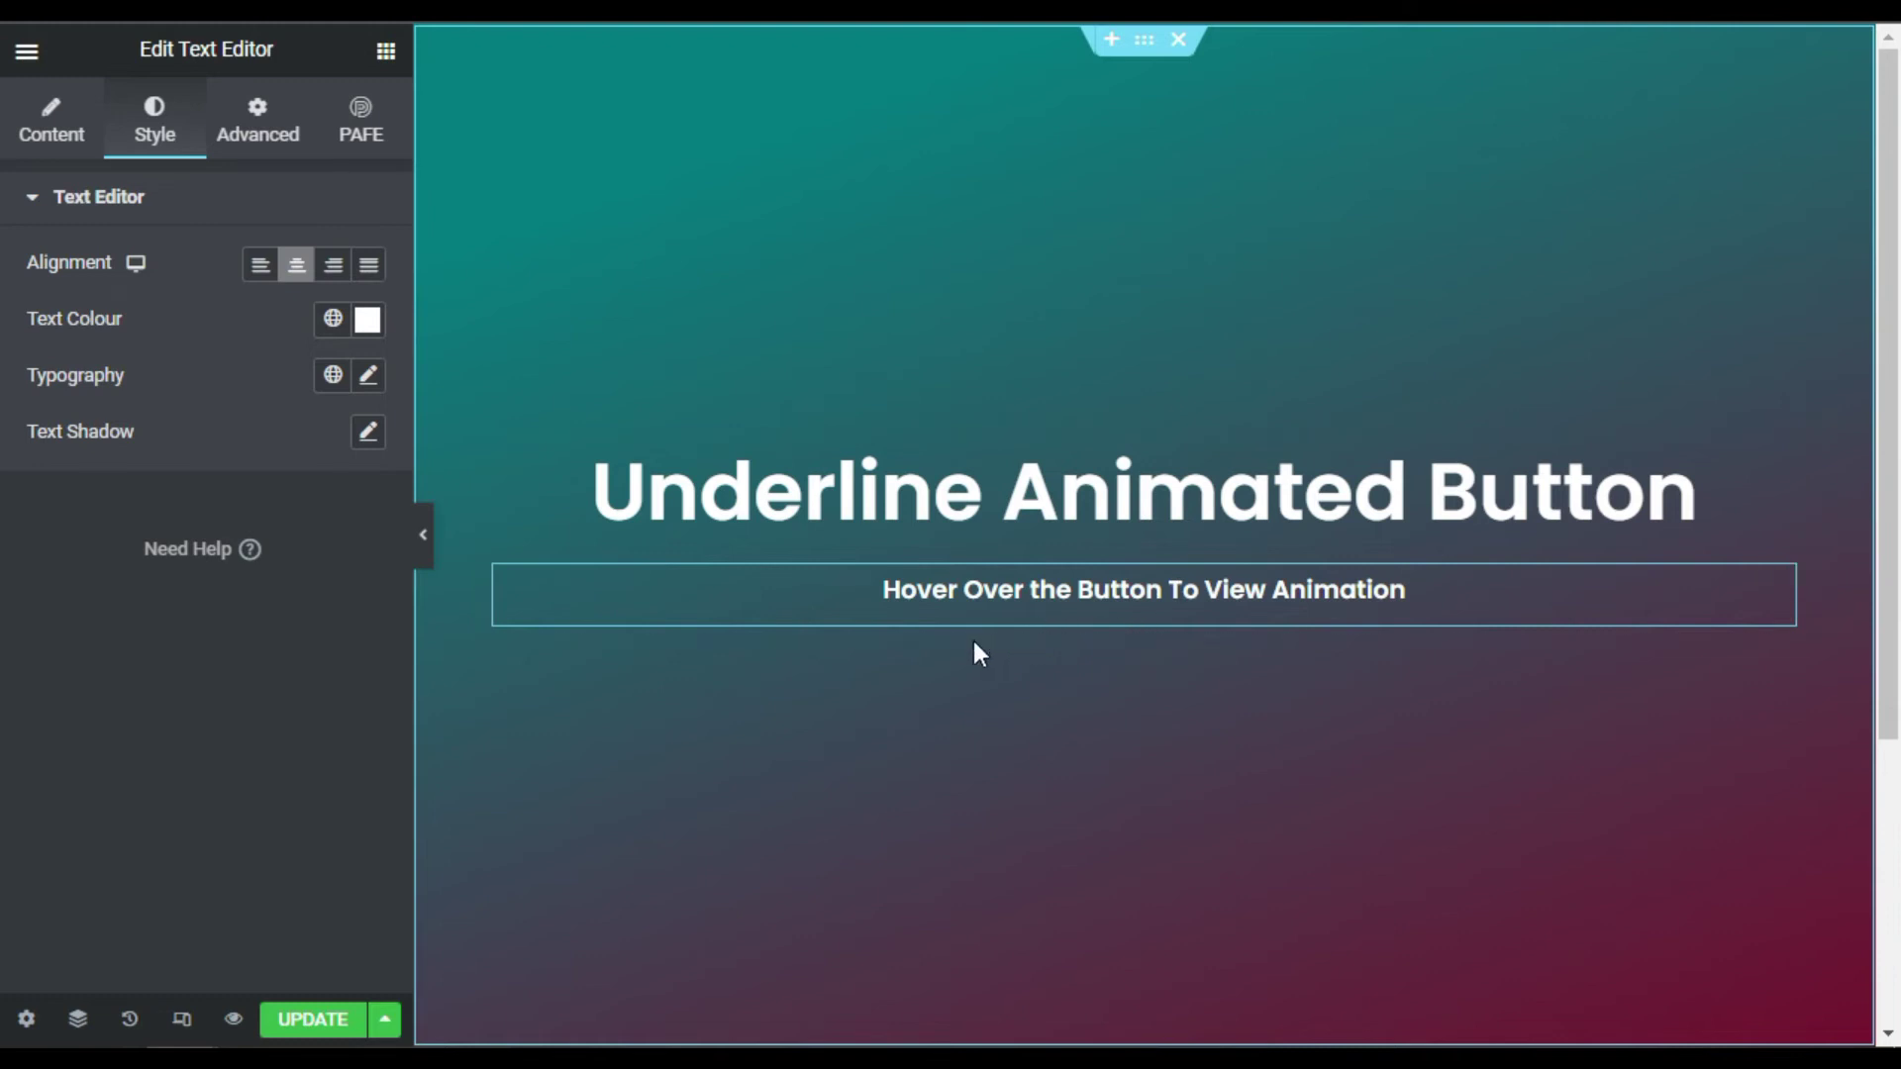
left_click(385, 52)
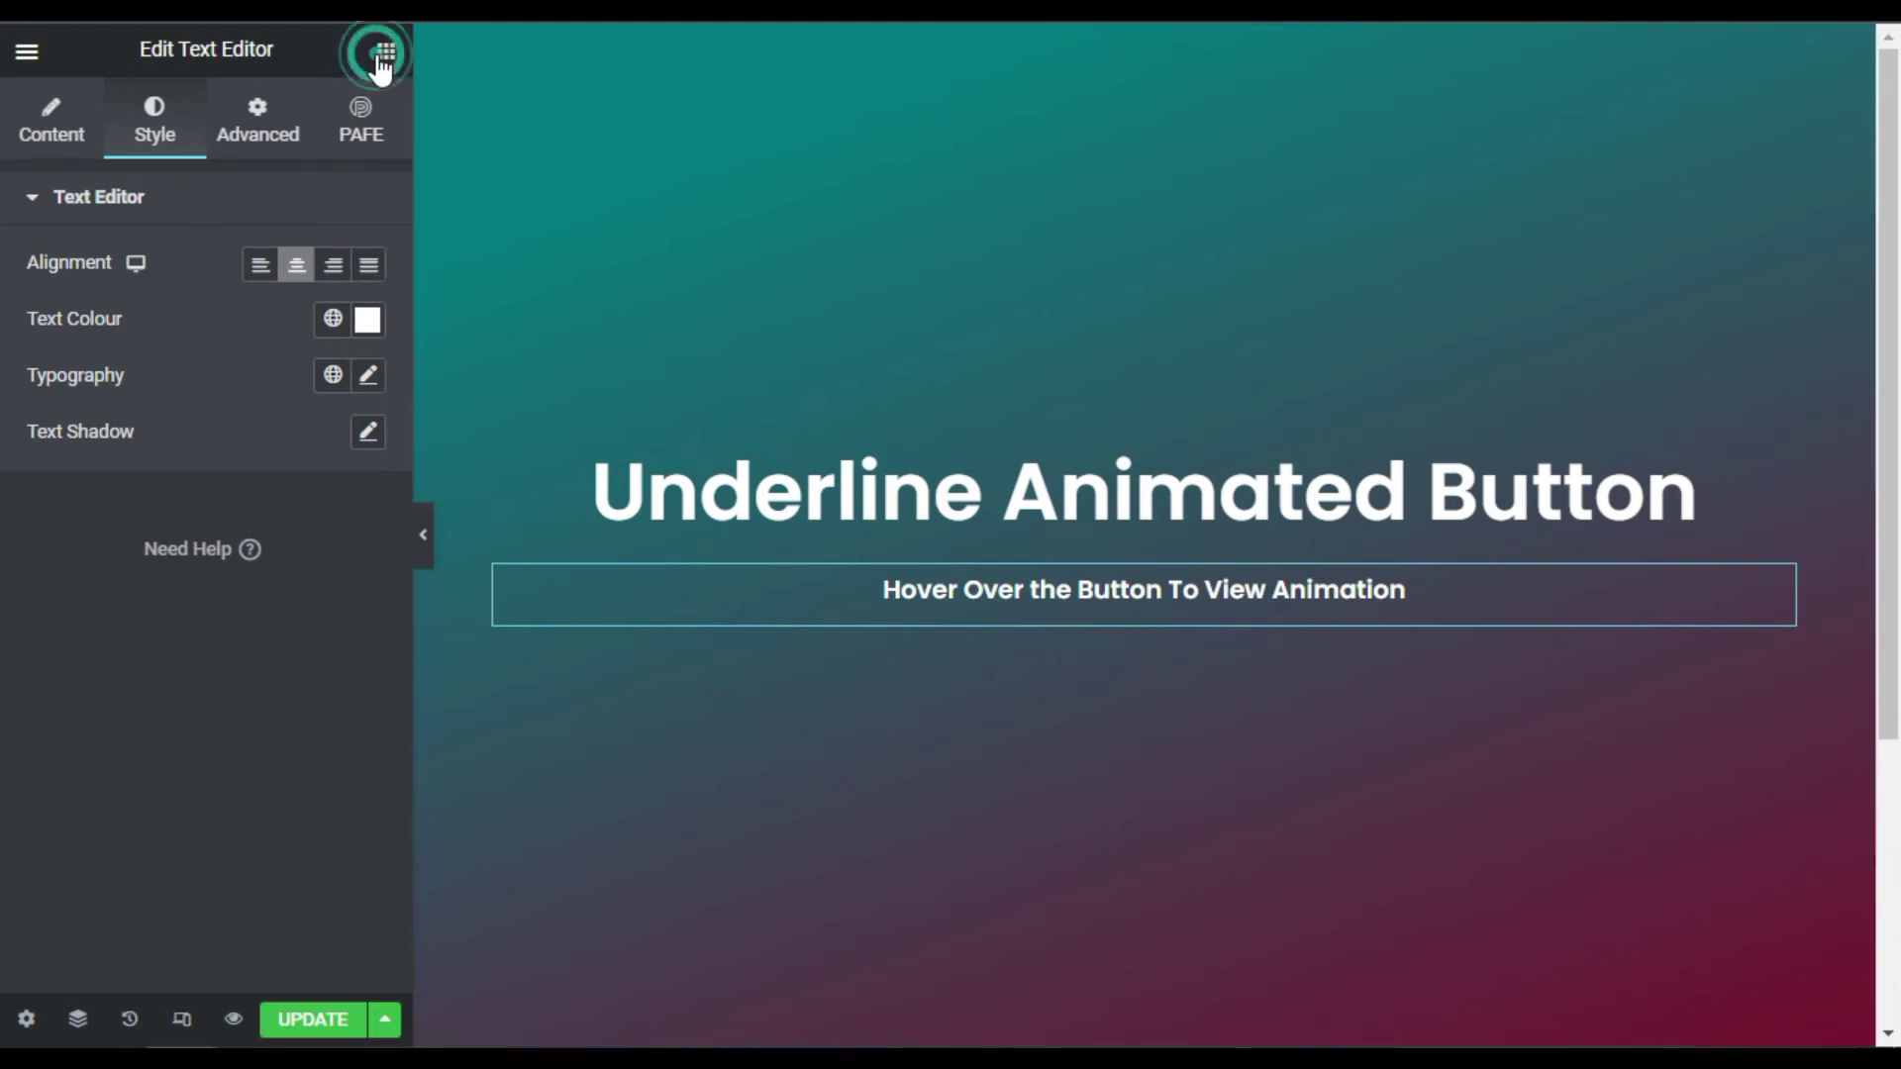
Place an Underline Animated Button below the subtitle, keeping the 'Hover me' label, and view its style settings
left_click(258, 165)
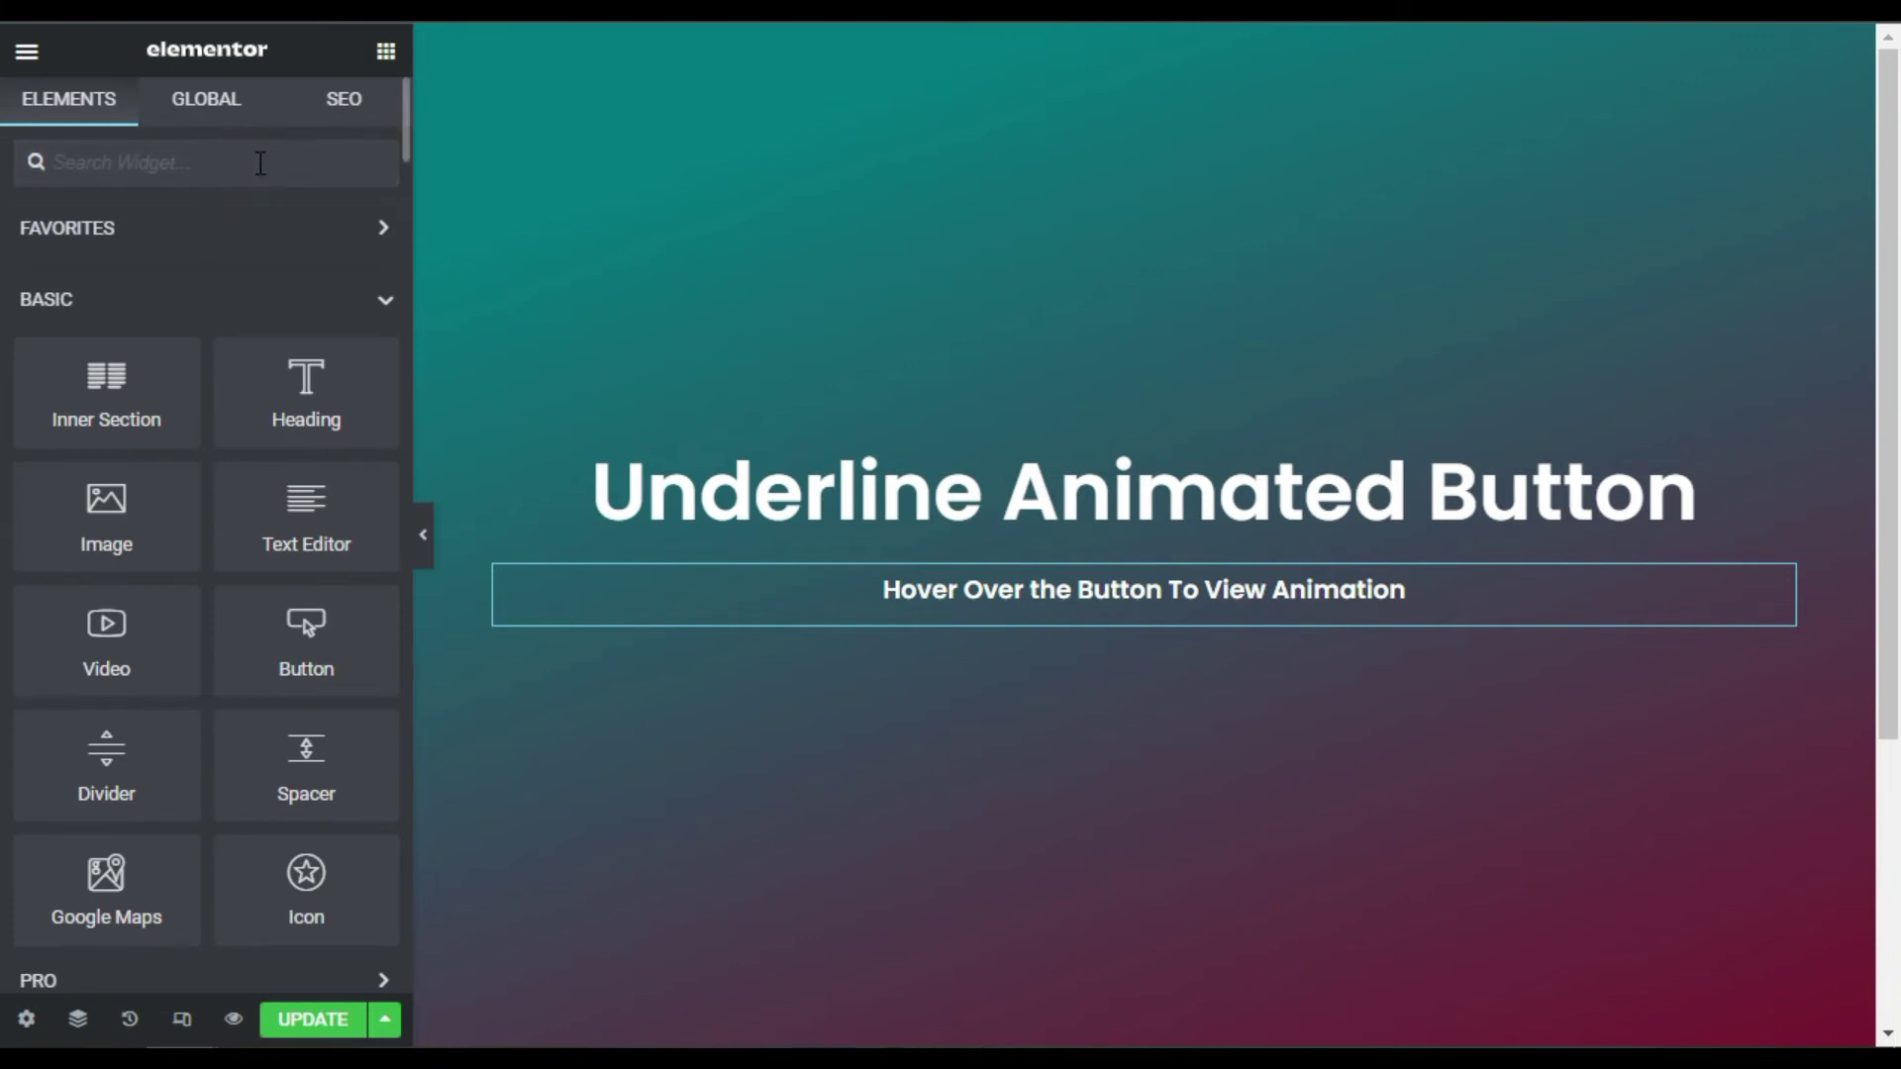
type("underl")
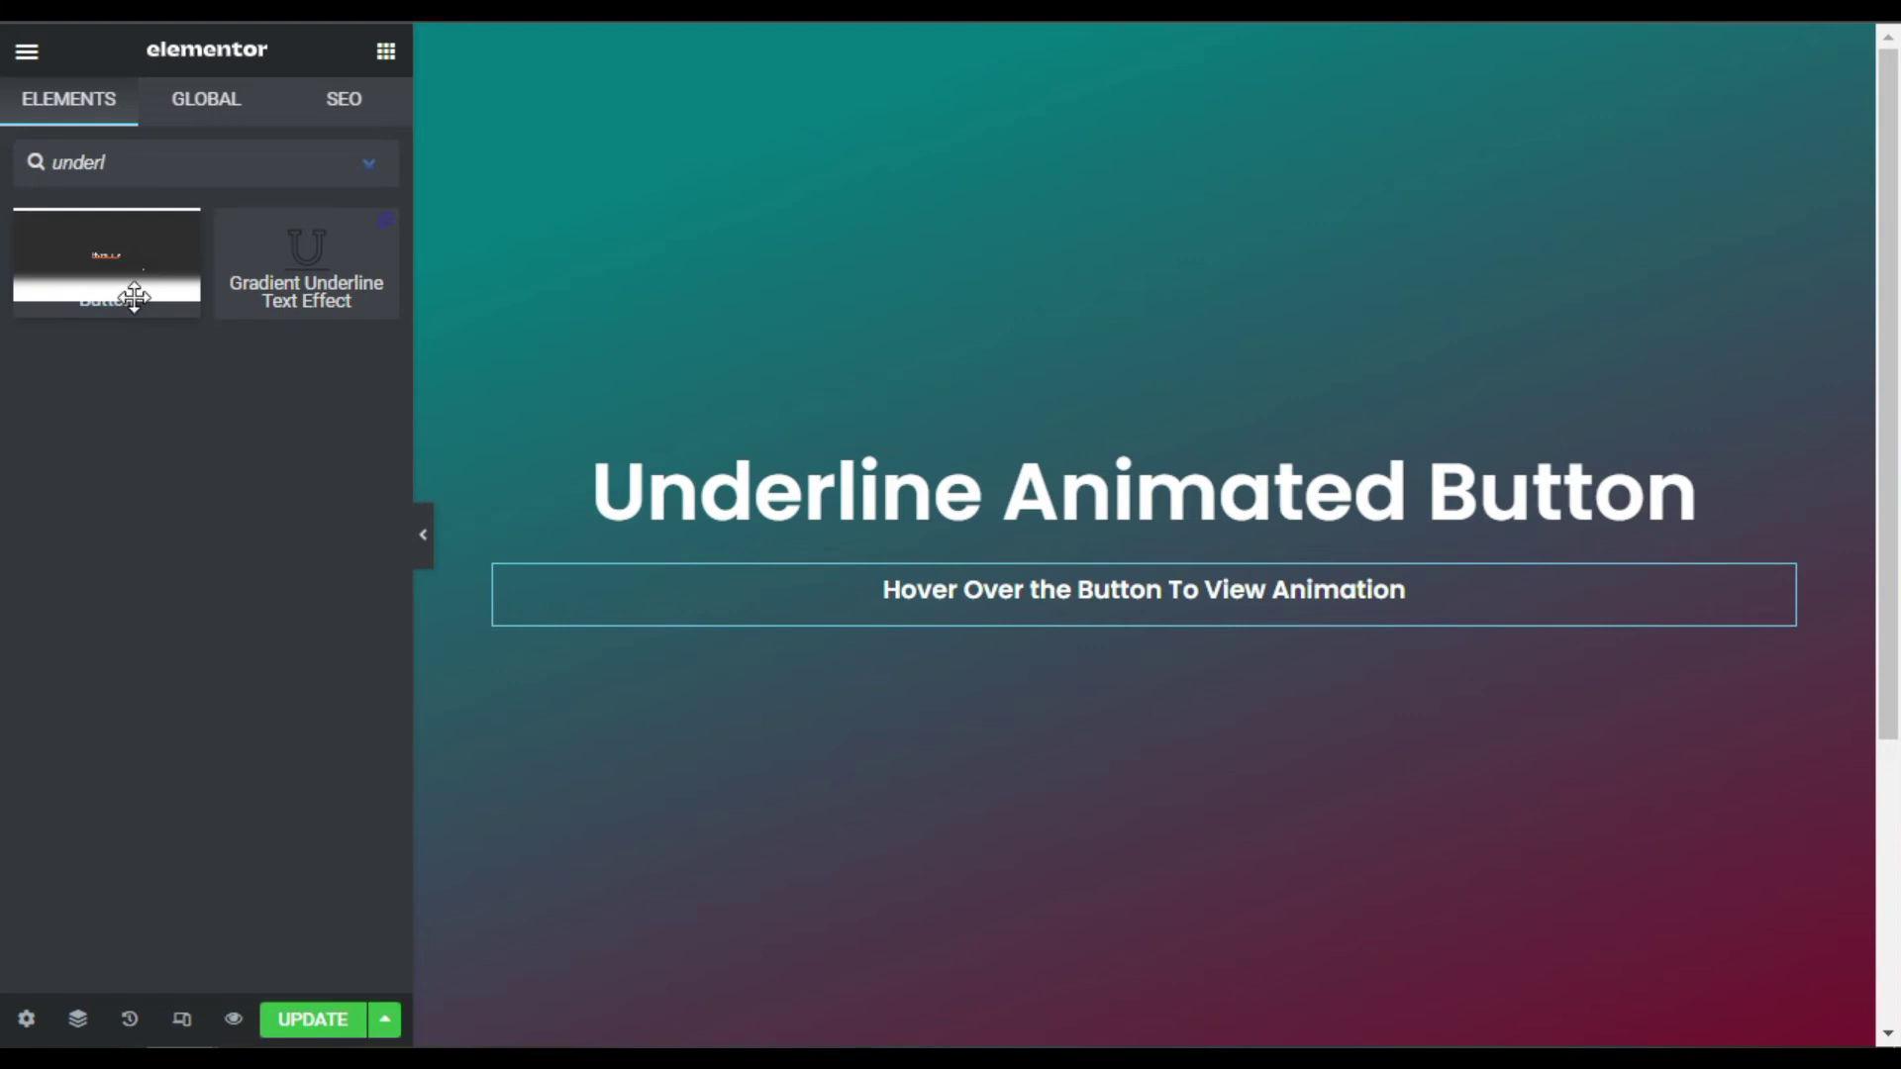
left_click_drag(111, 254, 1192, 633)
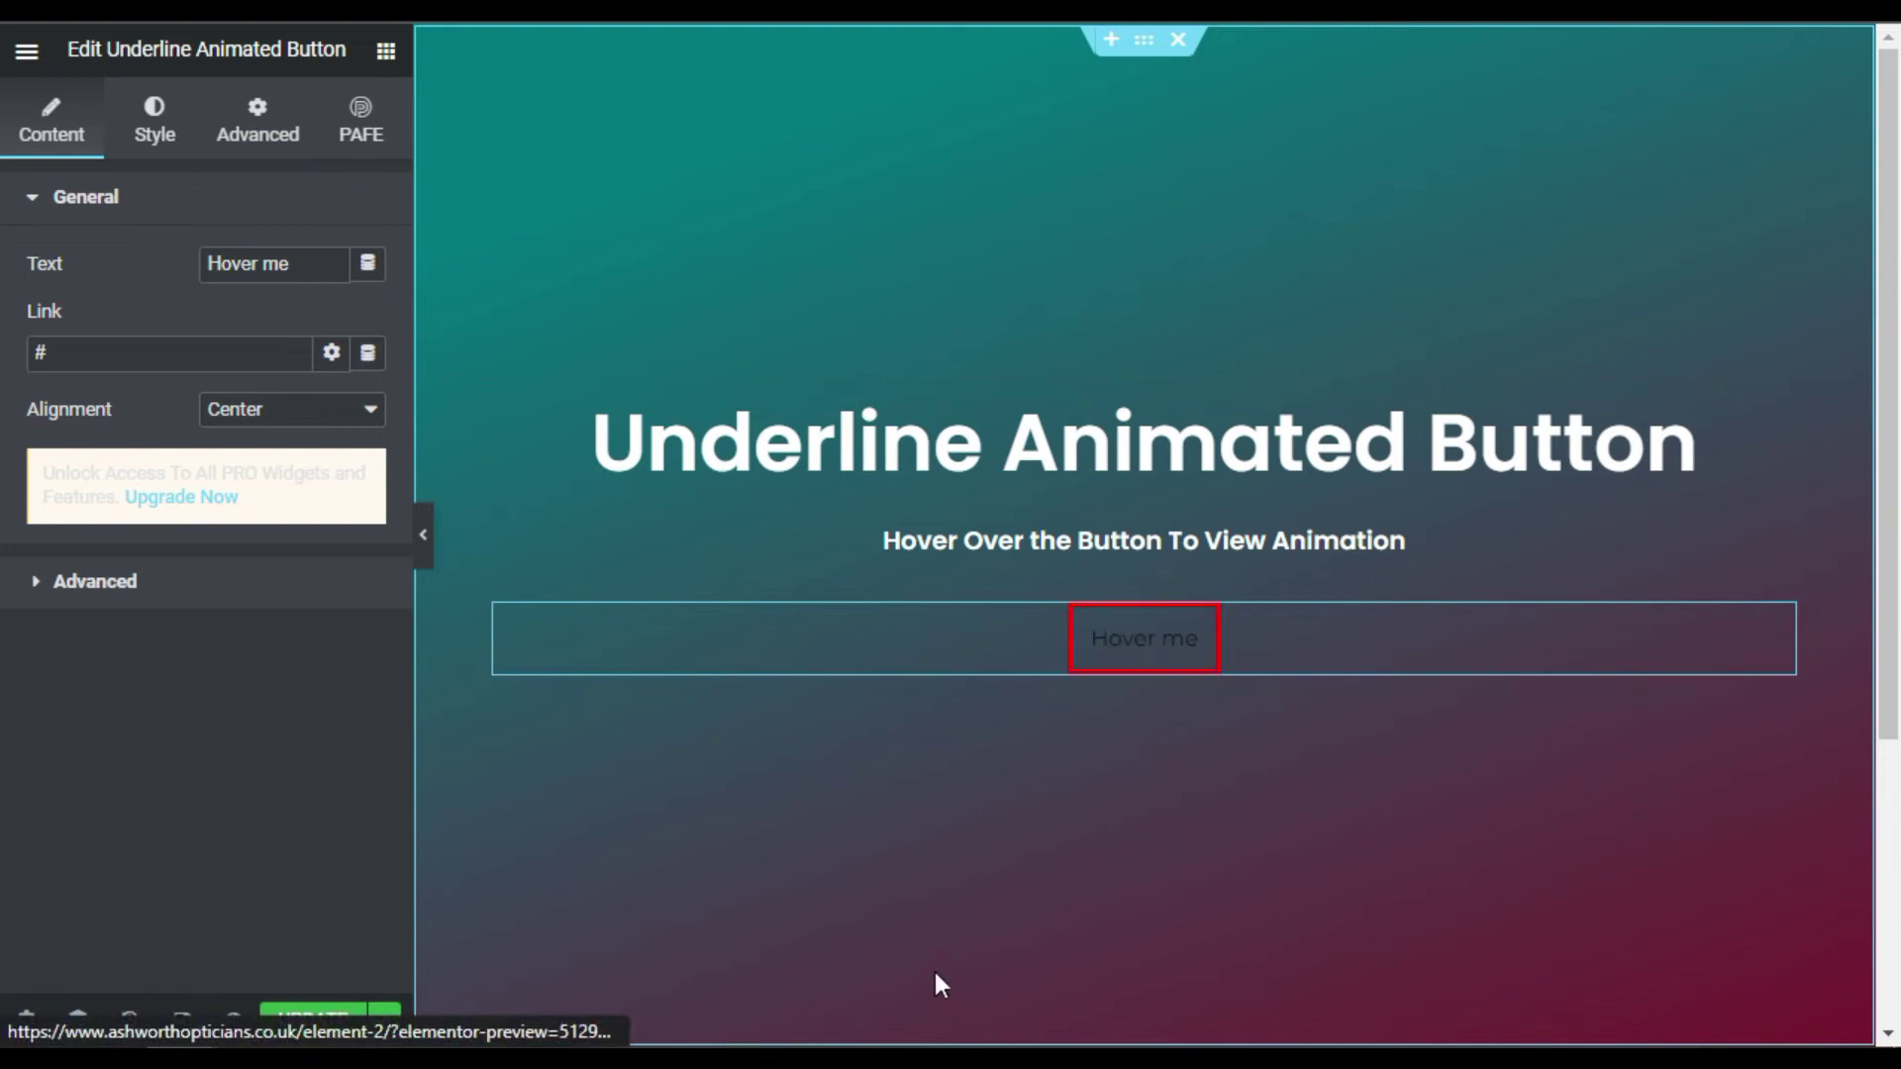
triple_click(297, 263)
left_click(292, 263)
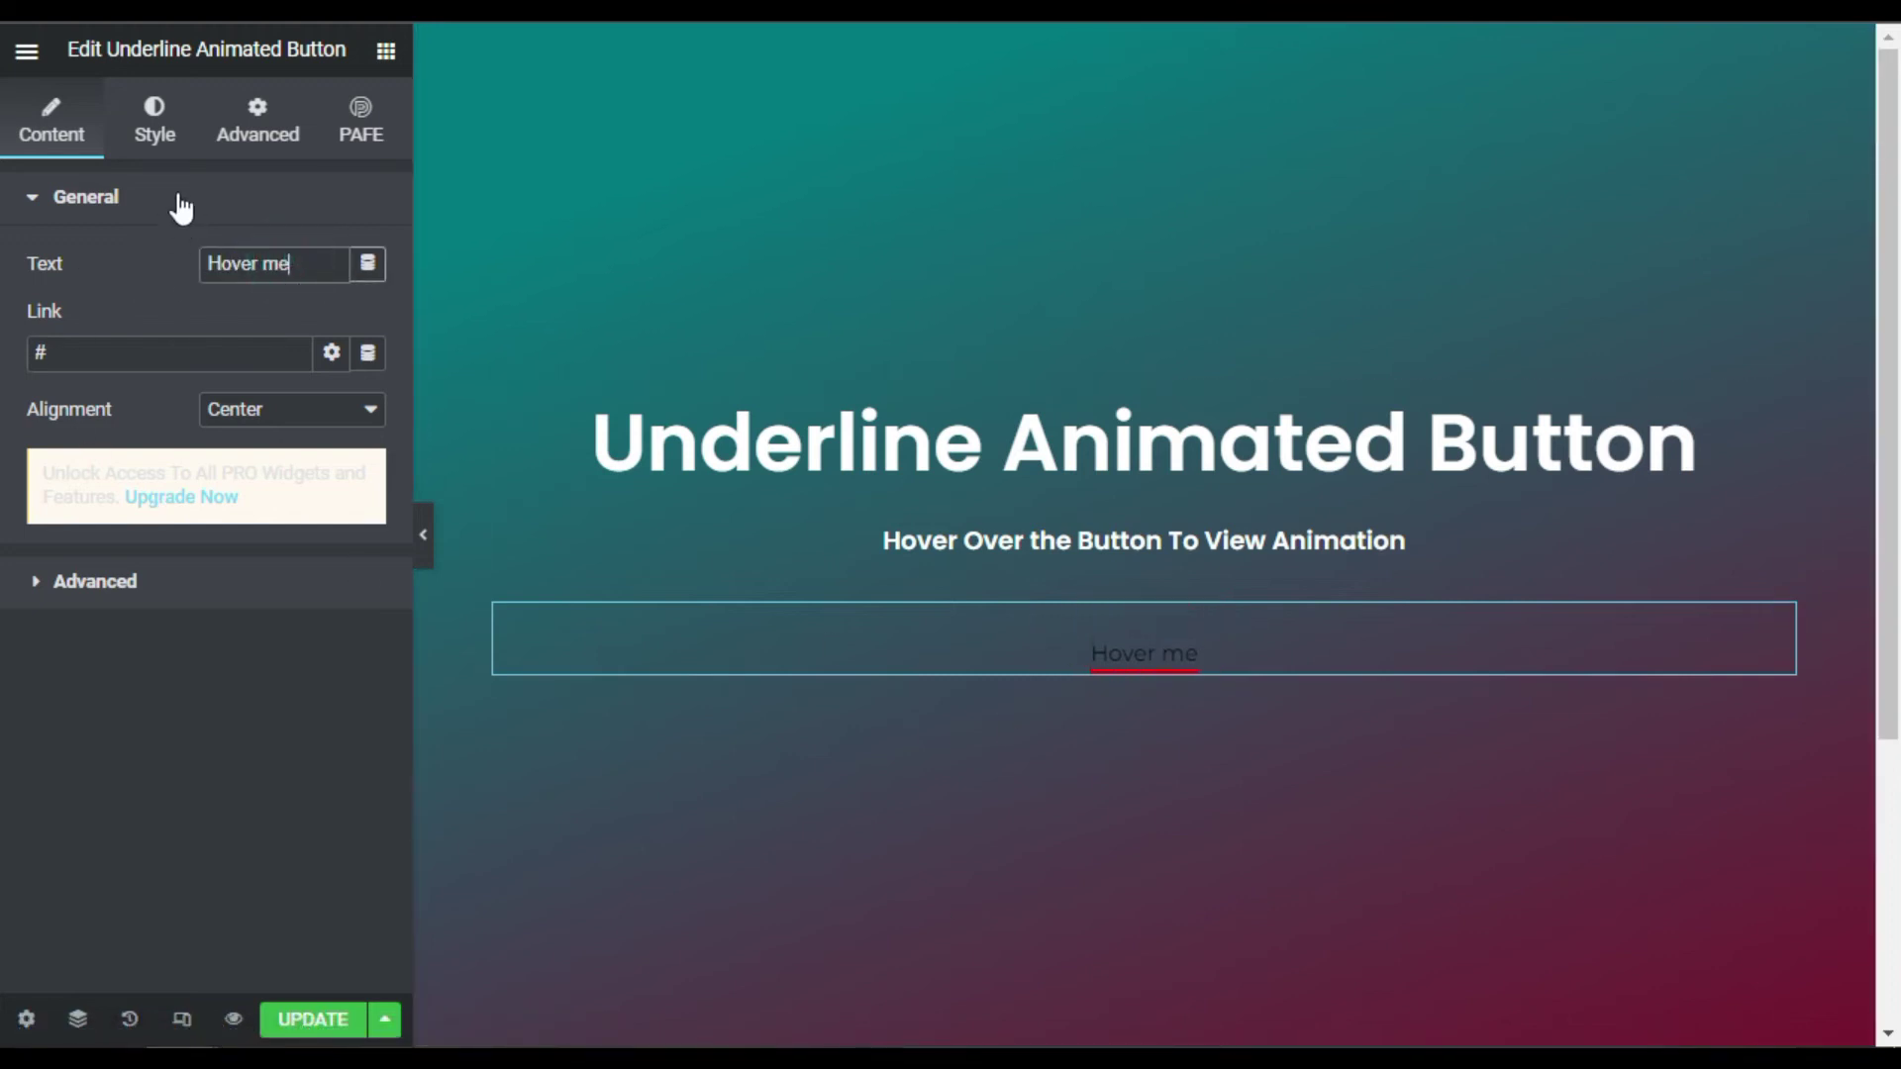
left_click(157, 135)
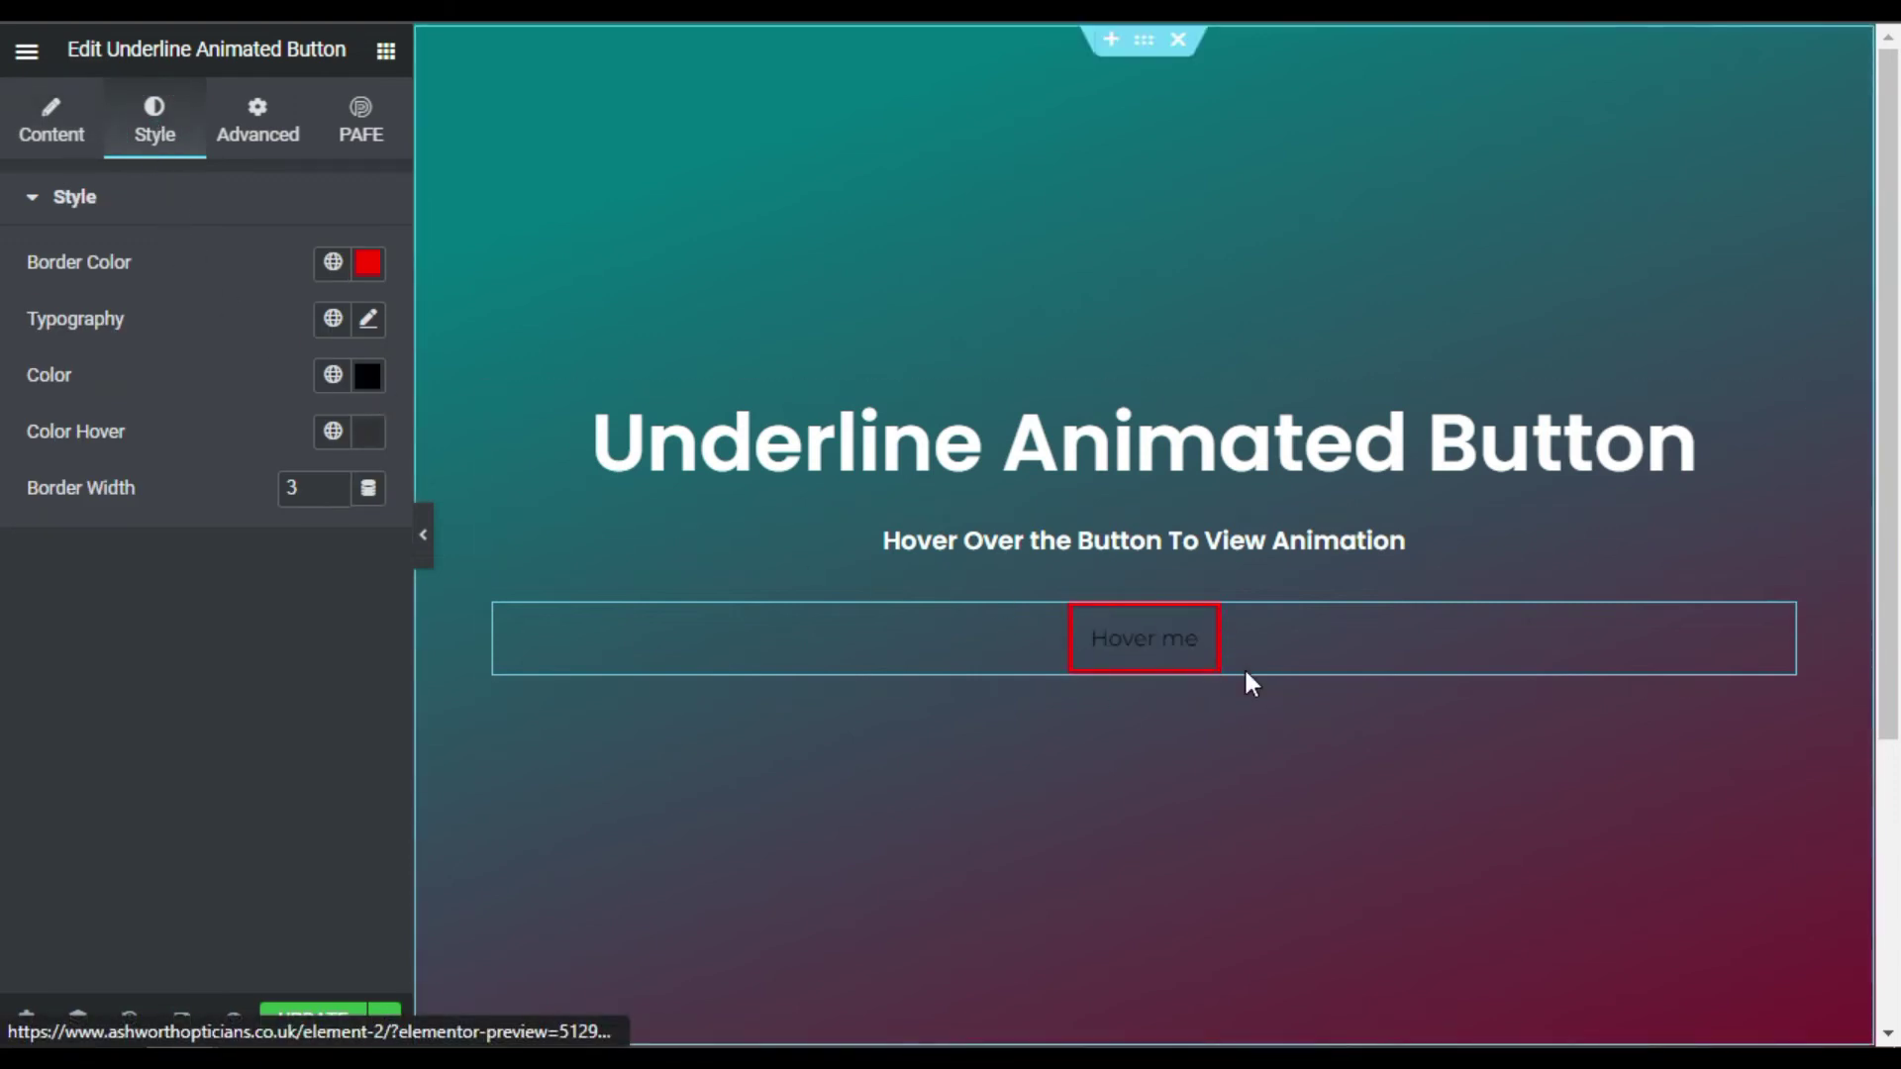
Change the button's border colour from red to cyan
left_click(364, 264)
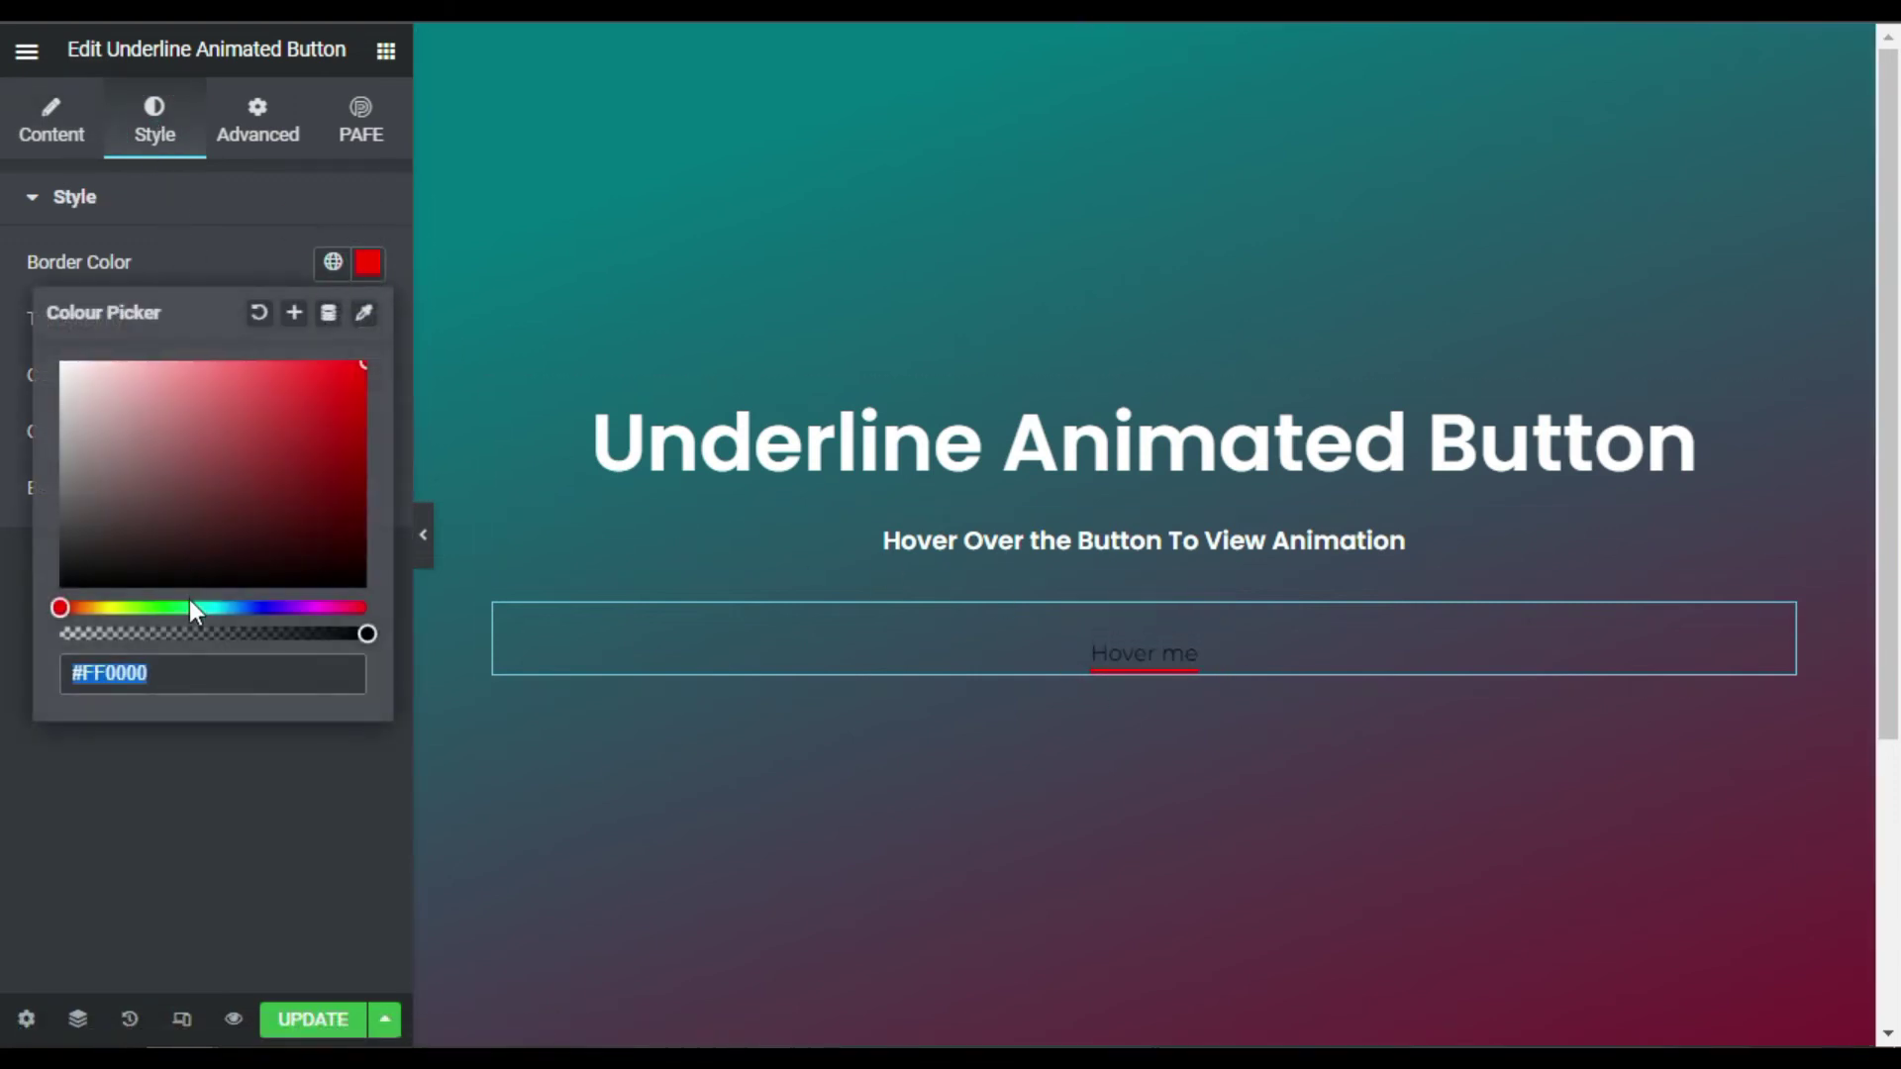
left_click_drag(200, 608, 209, 611)
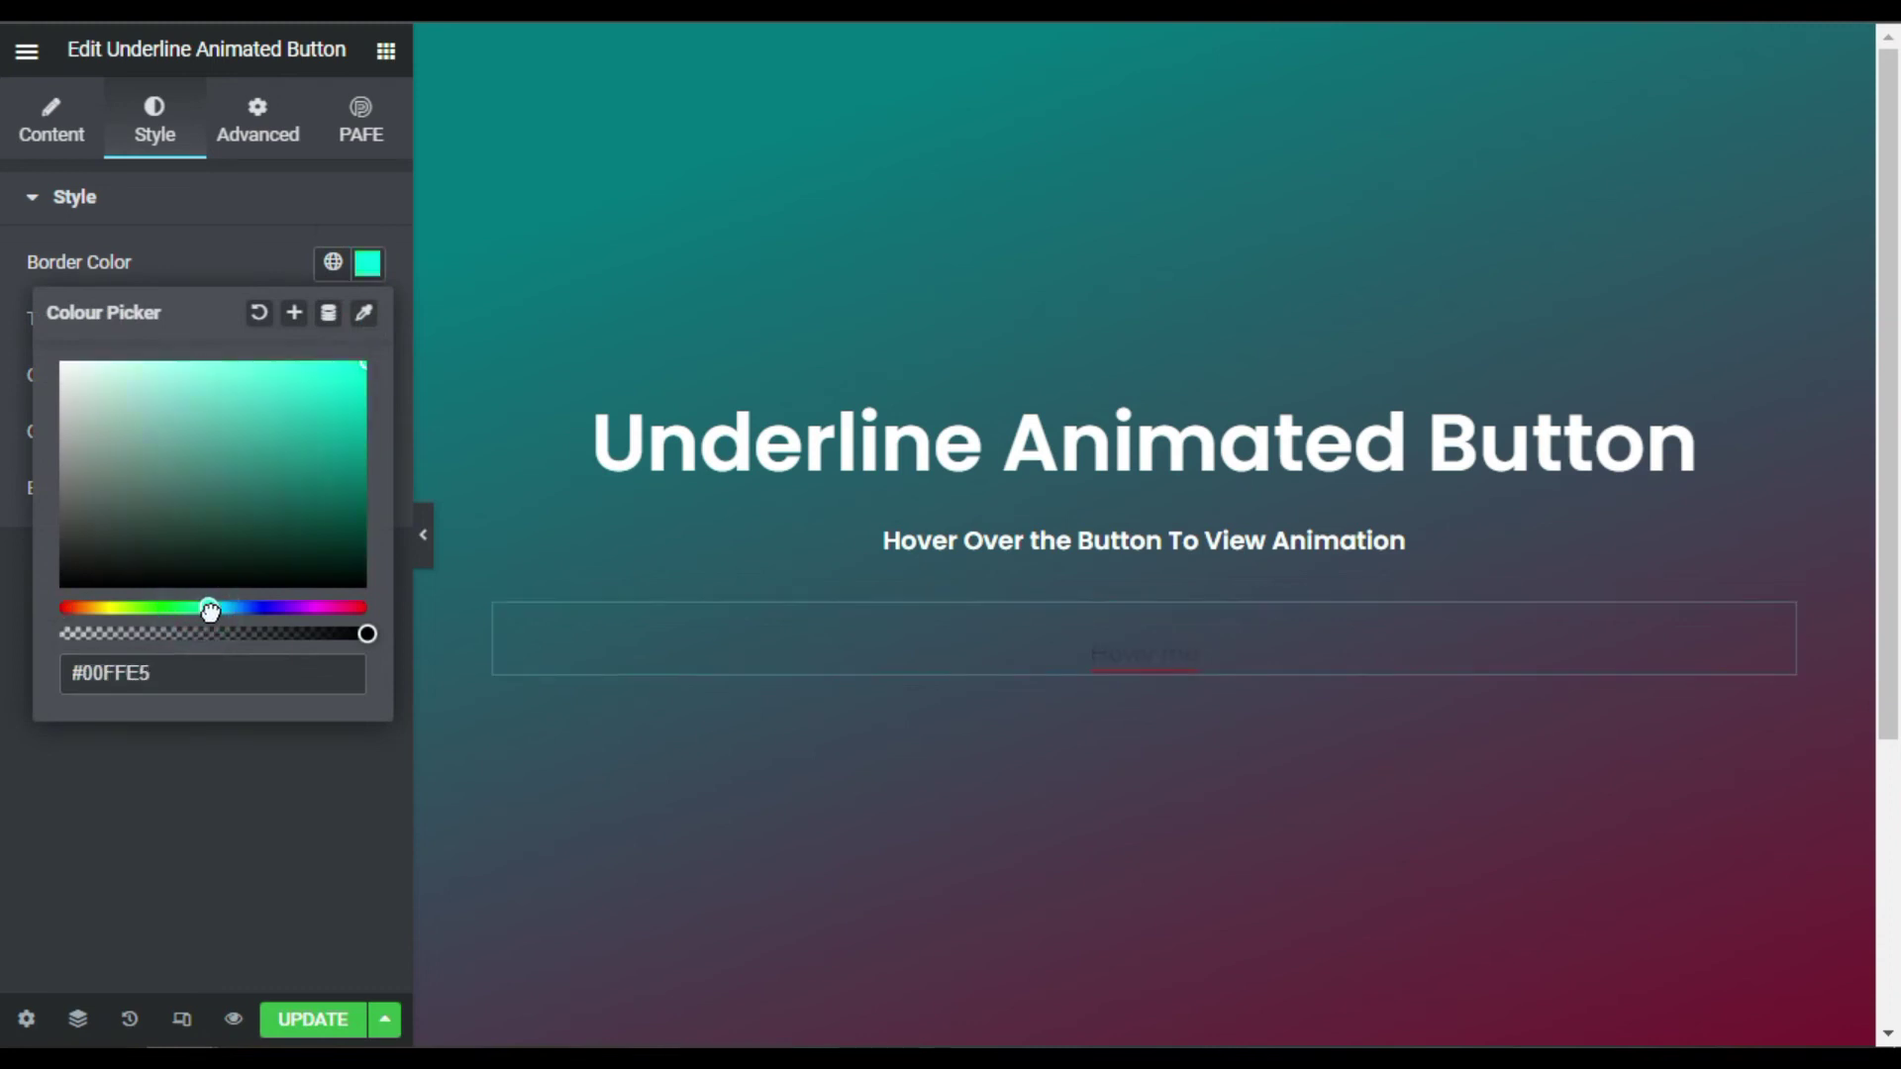
left_click(228, 608)
left_click(531, 454)
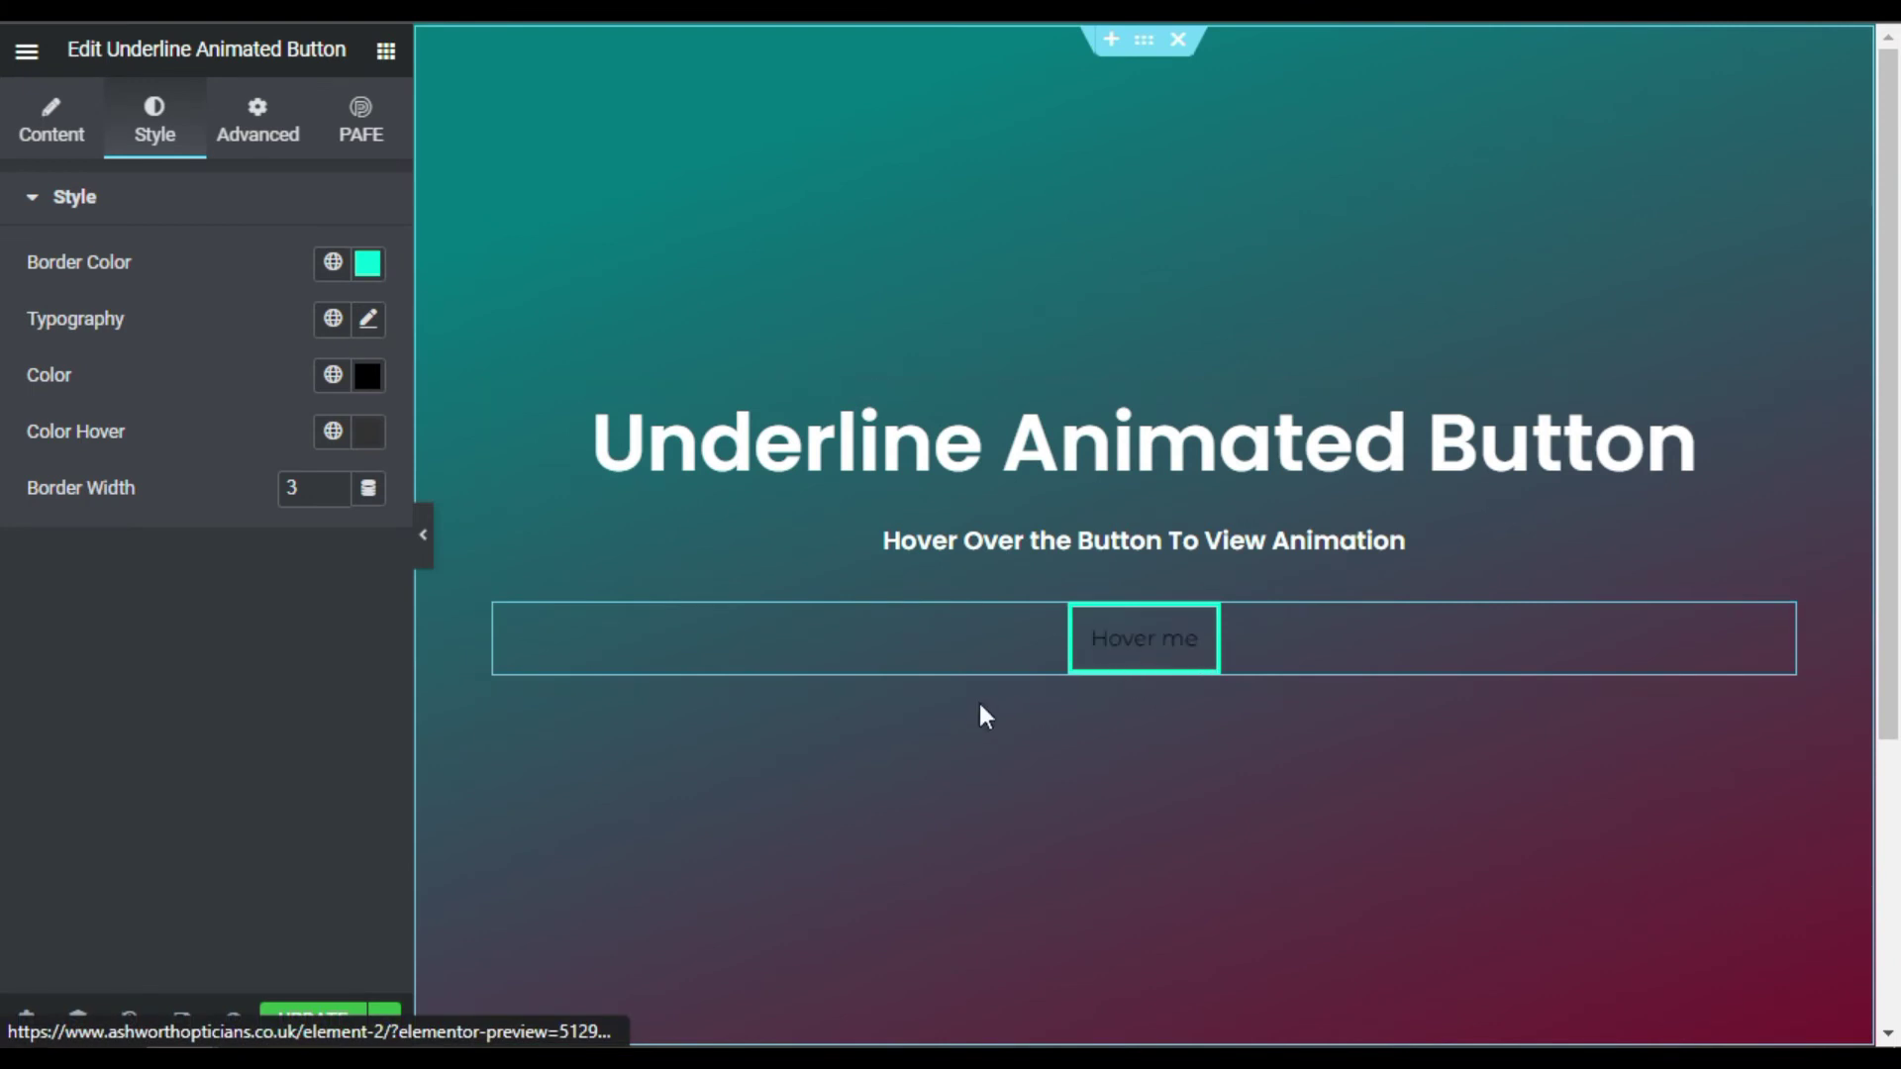
Set the label typography to size 20, weight 600 and uppercase transform
left_click(370, 322)
left_click(307, 533)
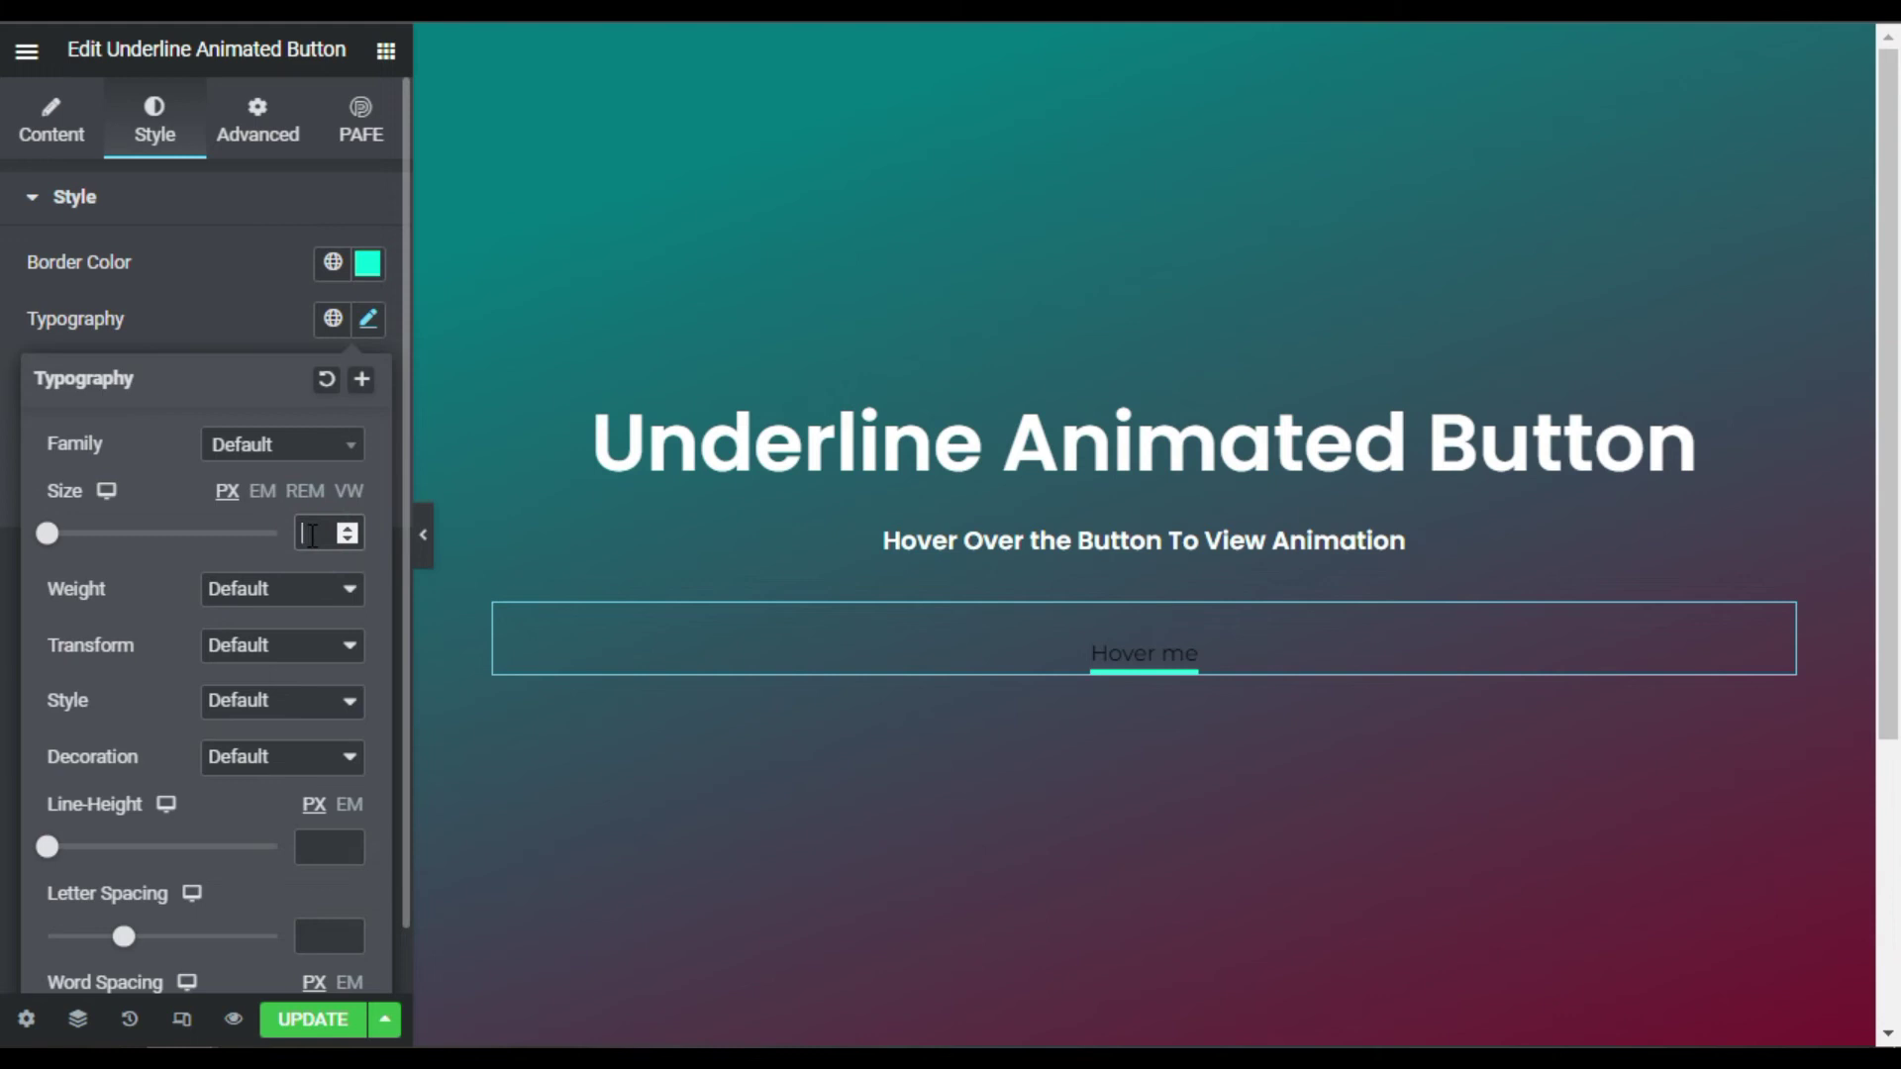
type("20")
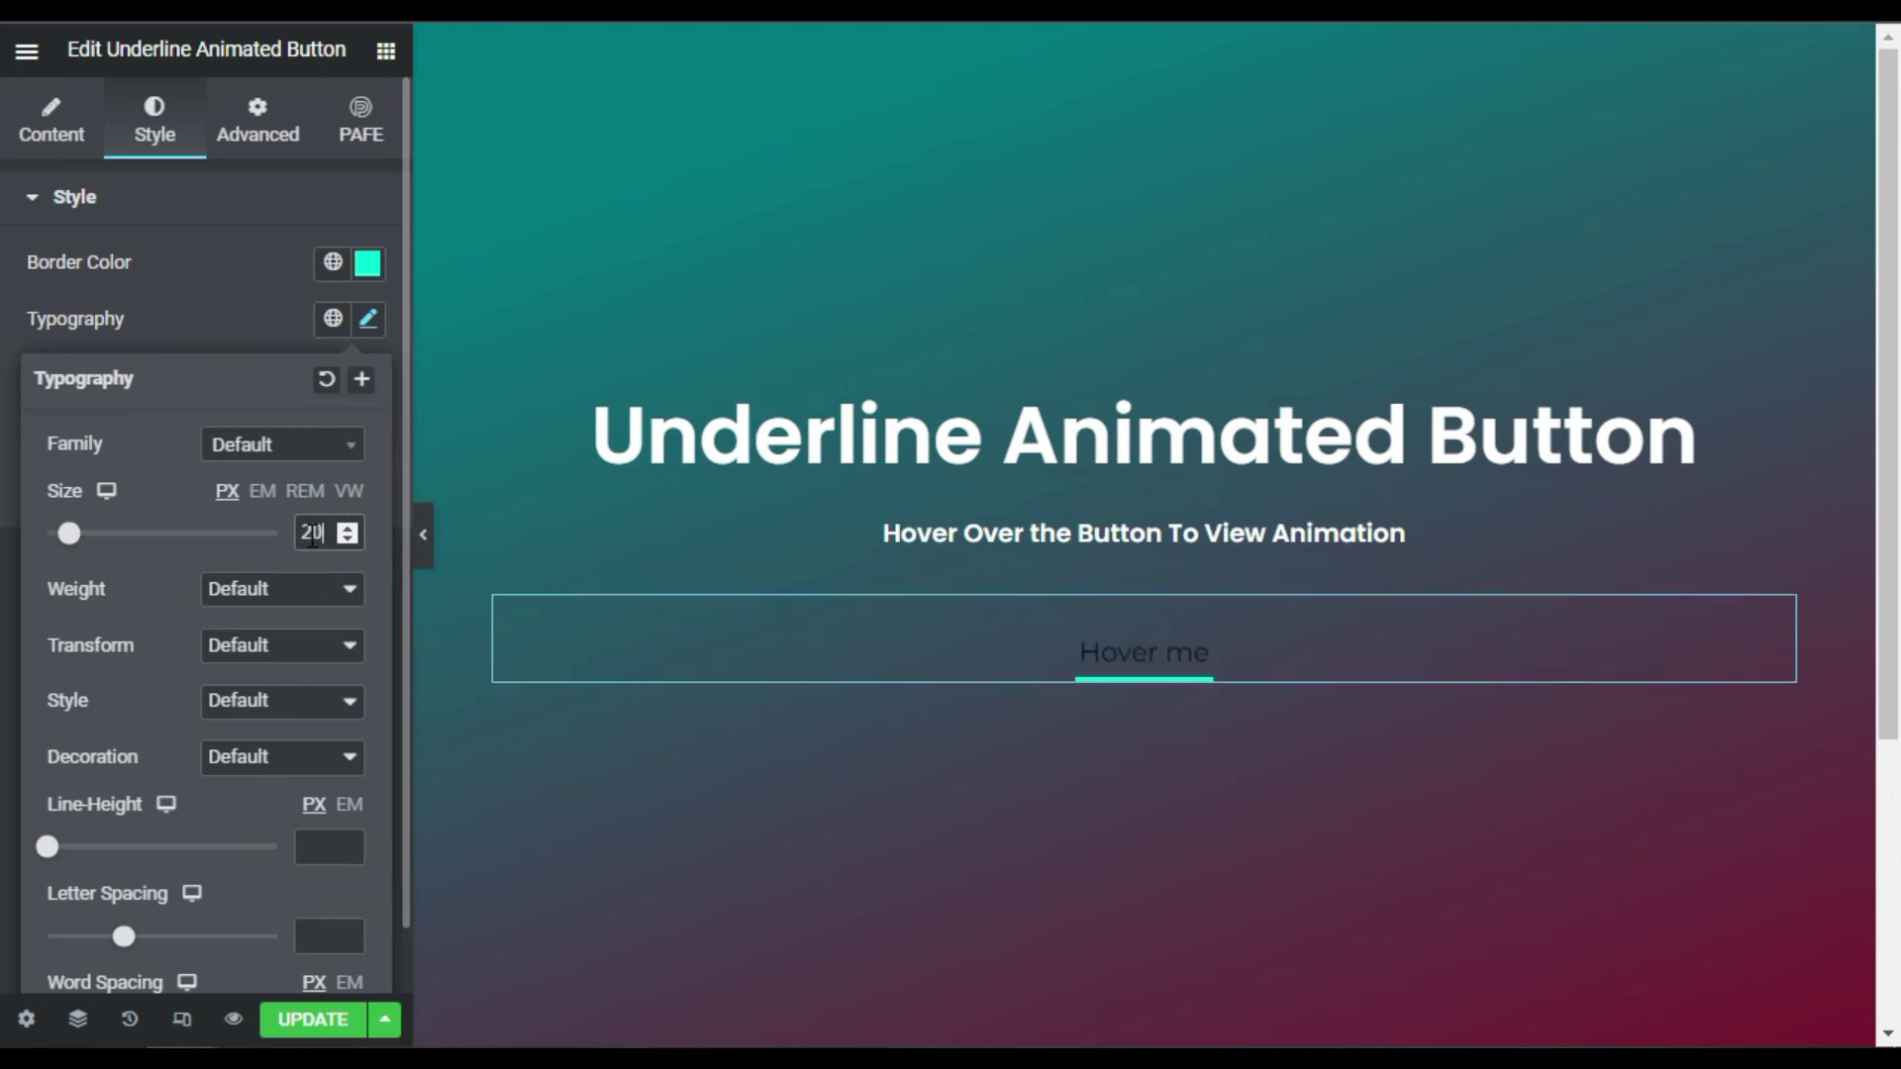
left_click(339, 592)
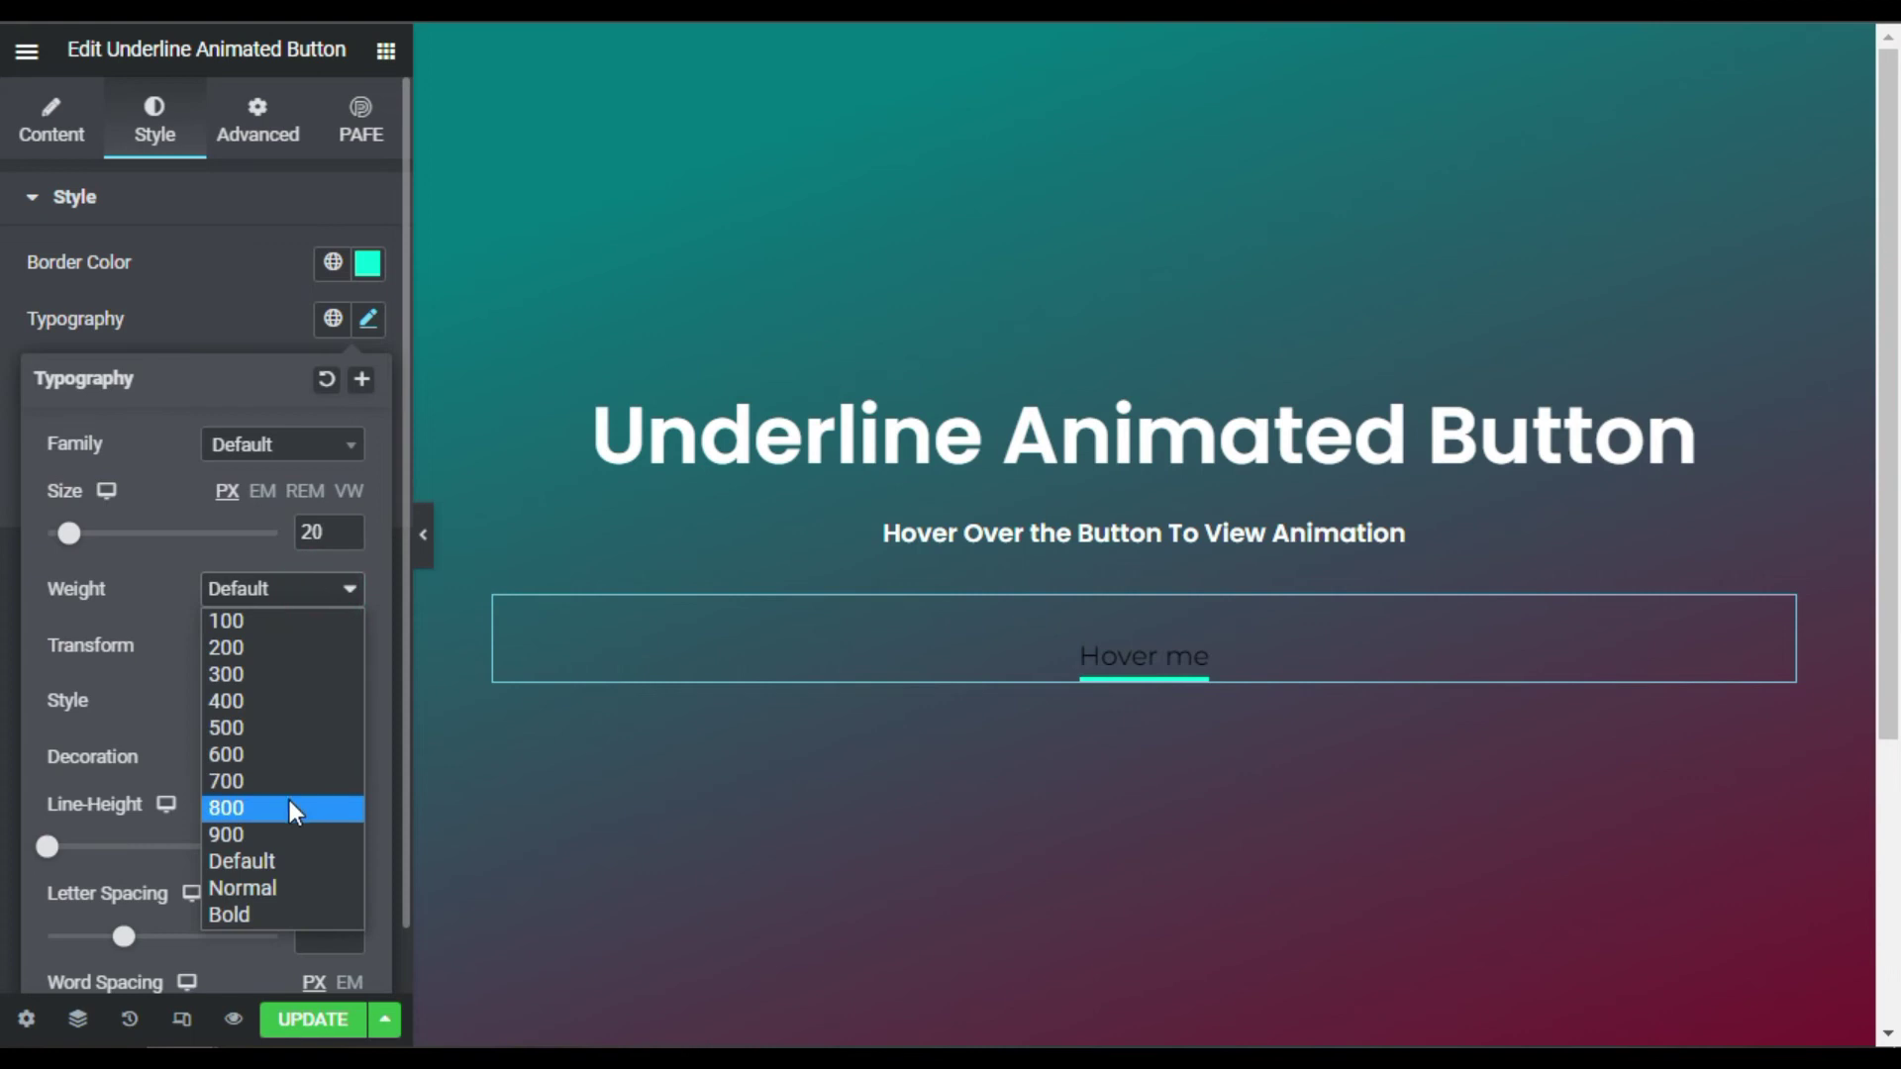
left_click(288, 757)
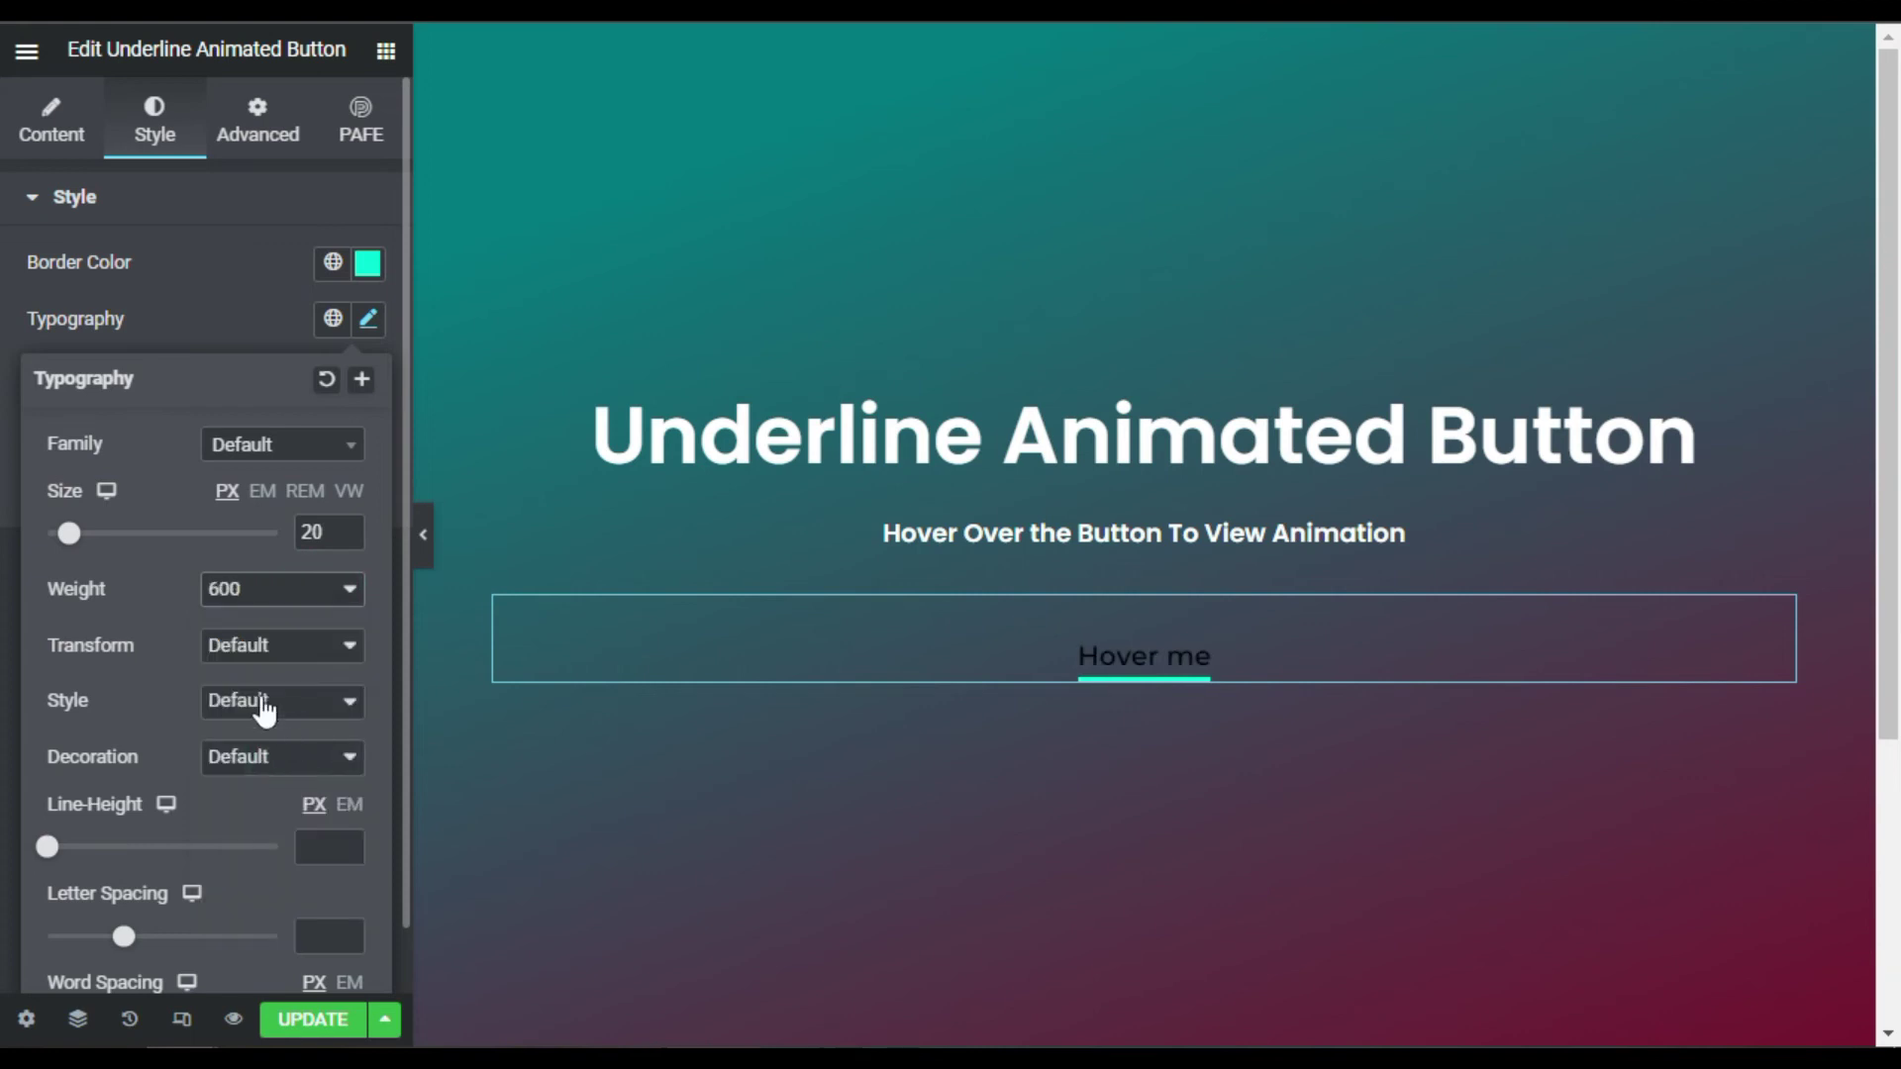
left_click(255, 649)
left_click(281, 705)
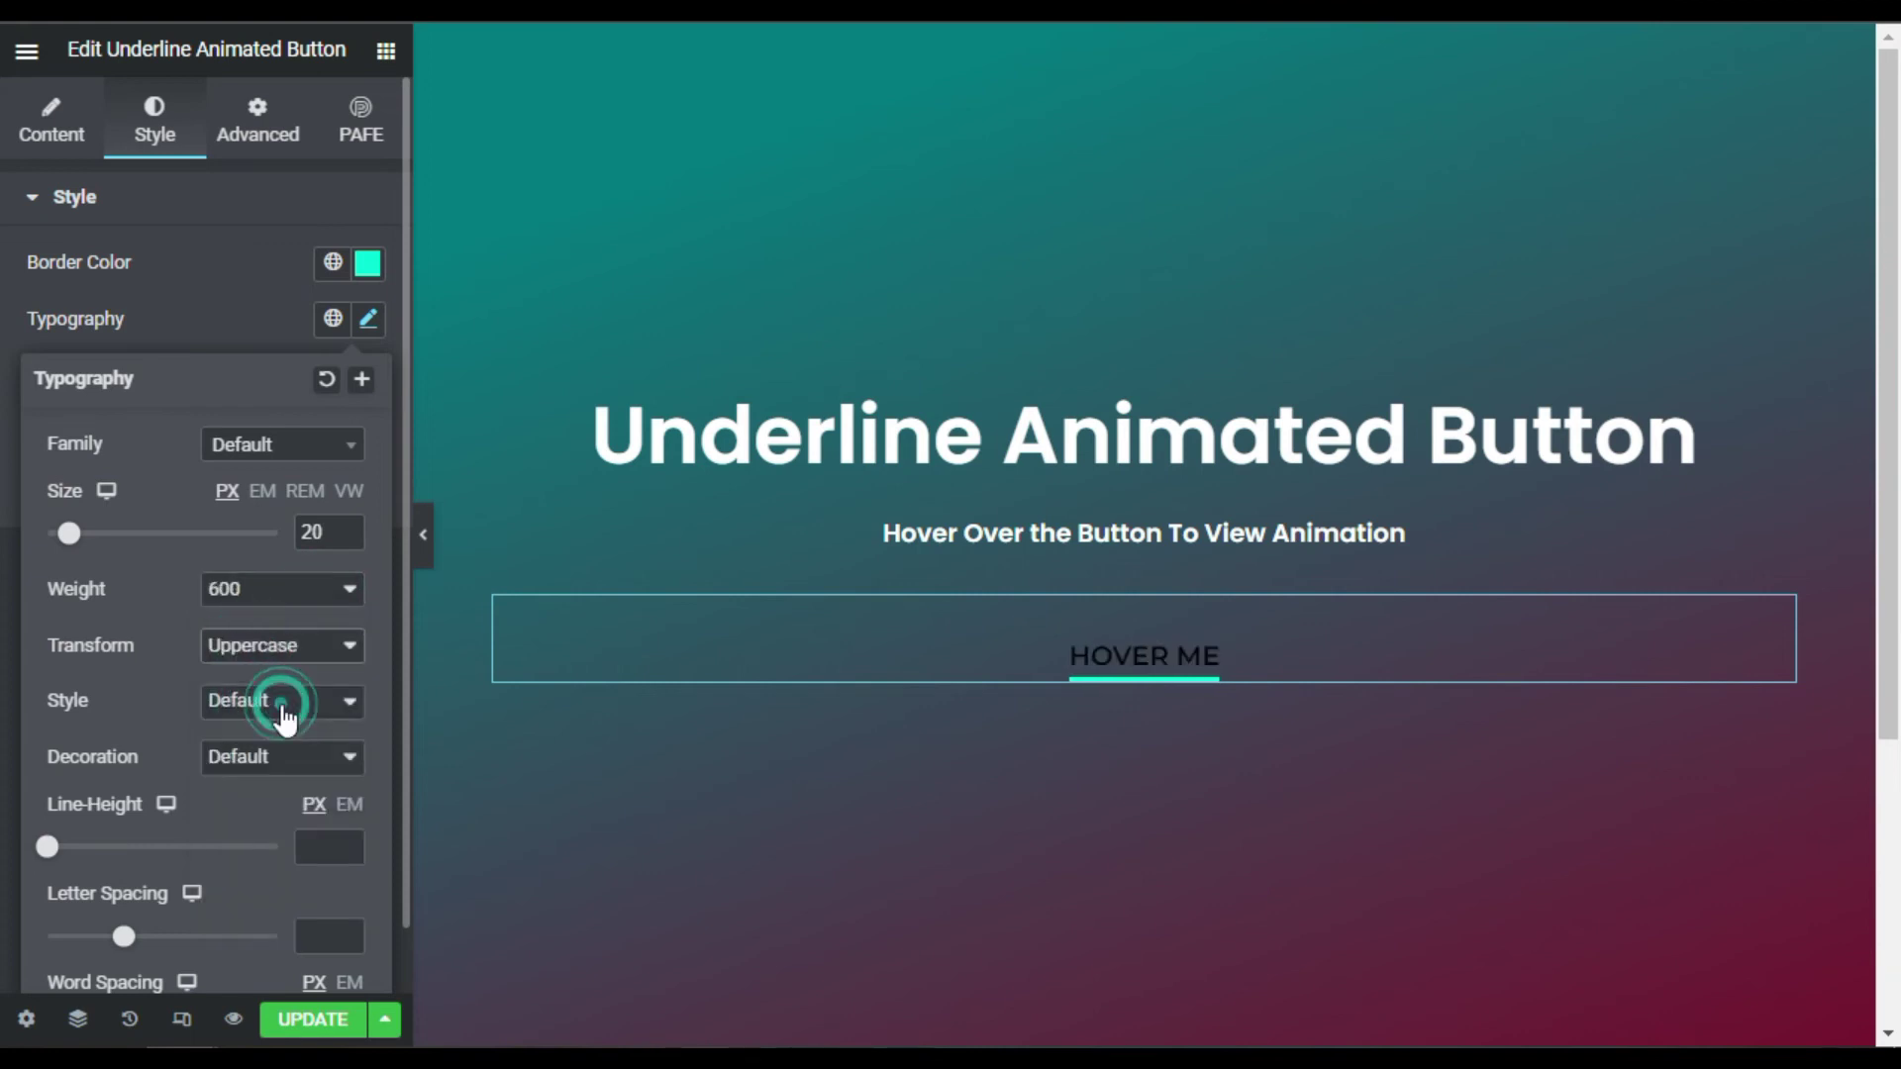
left_click(264, 333)
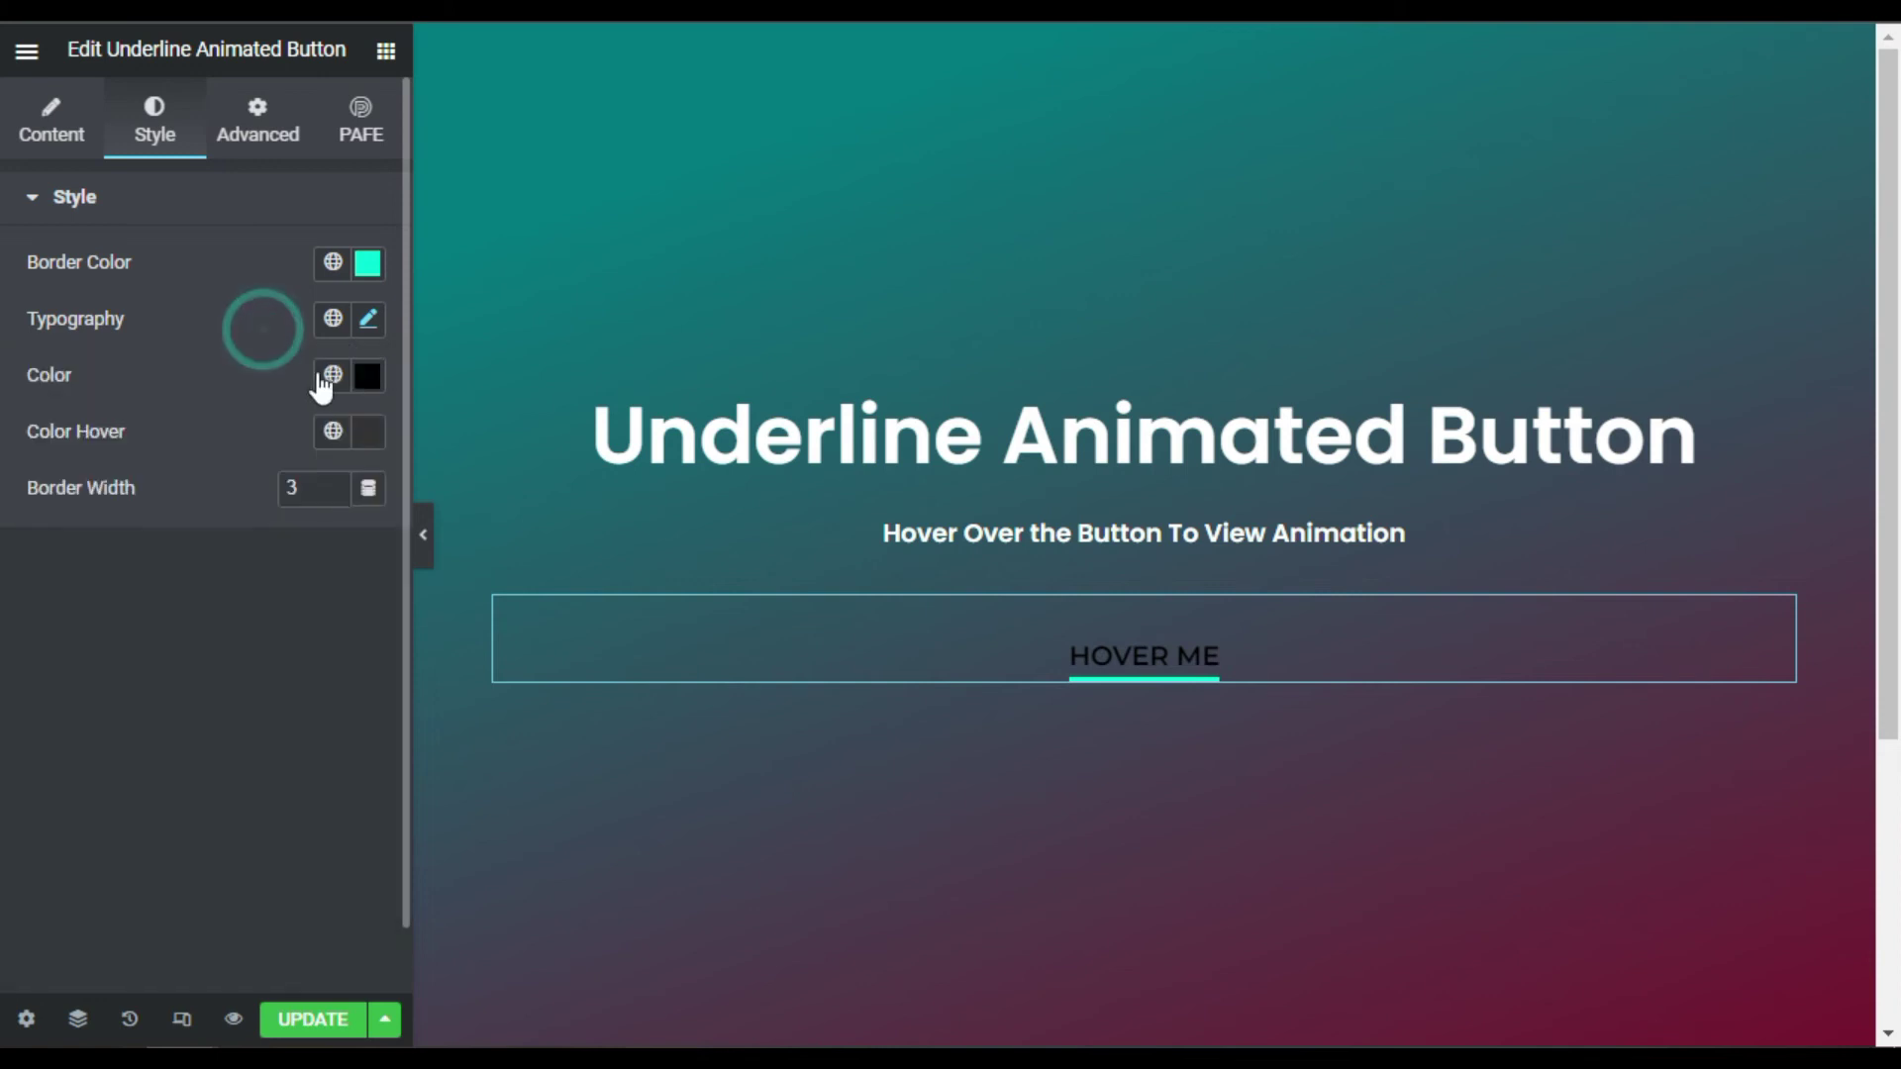
Make the HOVER ME label text colour white
left_click(372, 380)
left_click(228, 672)
left_click(148, 722)
left_click(369, 432)
left_click(368, 379)
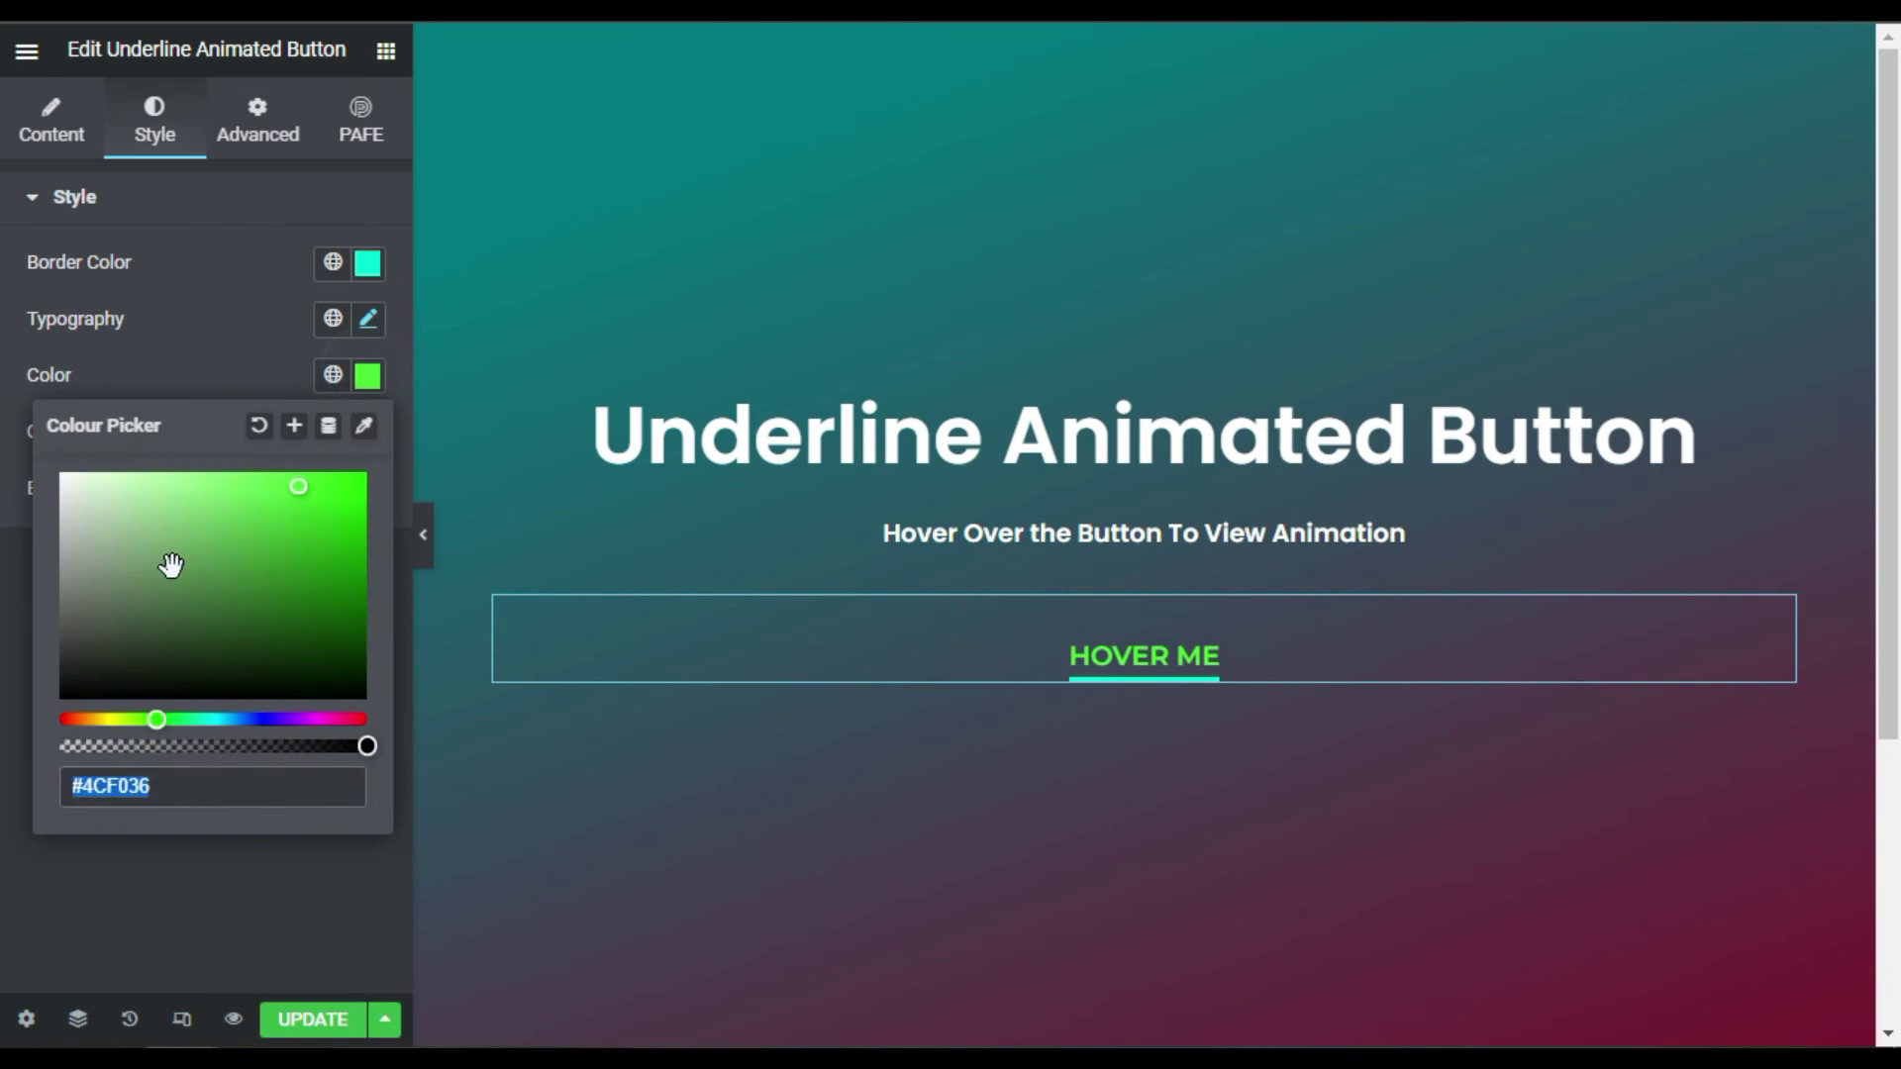
left_click_drag(169, 564, 56, 523)
left_click(255, 425)
Set the hover text colour to bright green #72F603, then save and preview the page
left_click(368, 435)
left_click_drag(152, 775, 140, 778)
left_click_drag(244, 624, 352, 535)
left_click(255, 425)
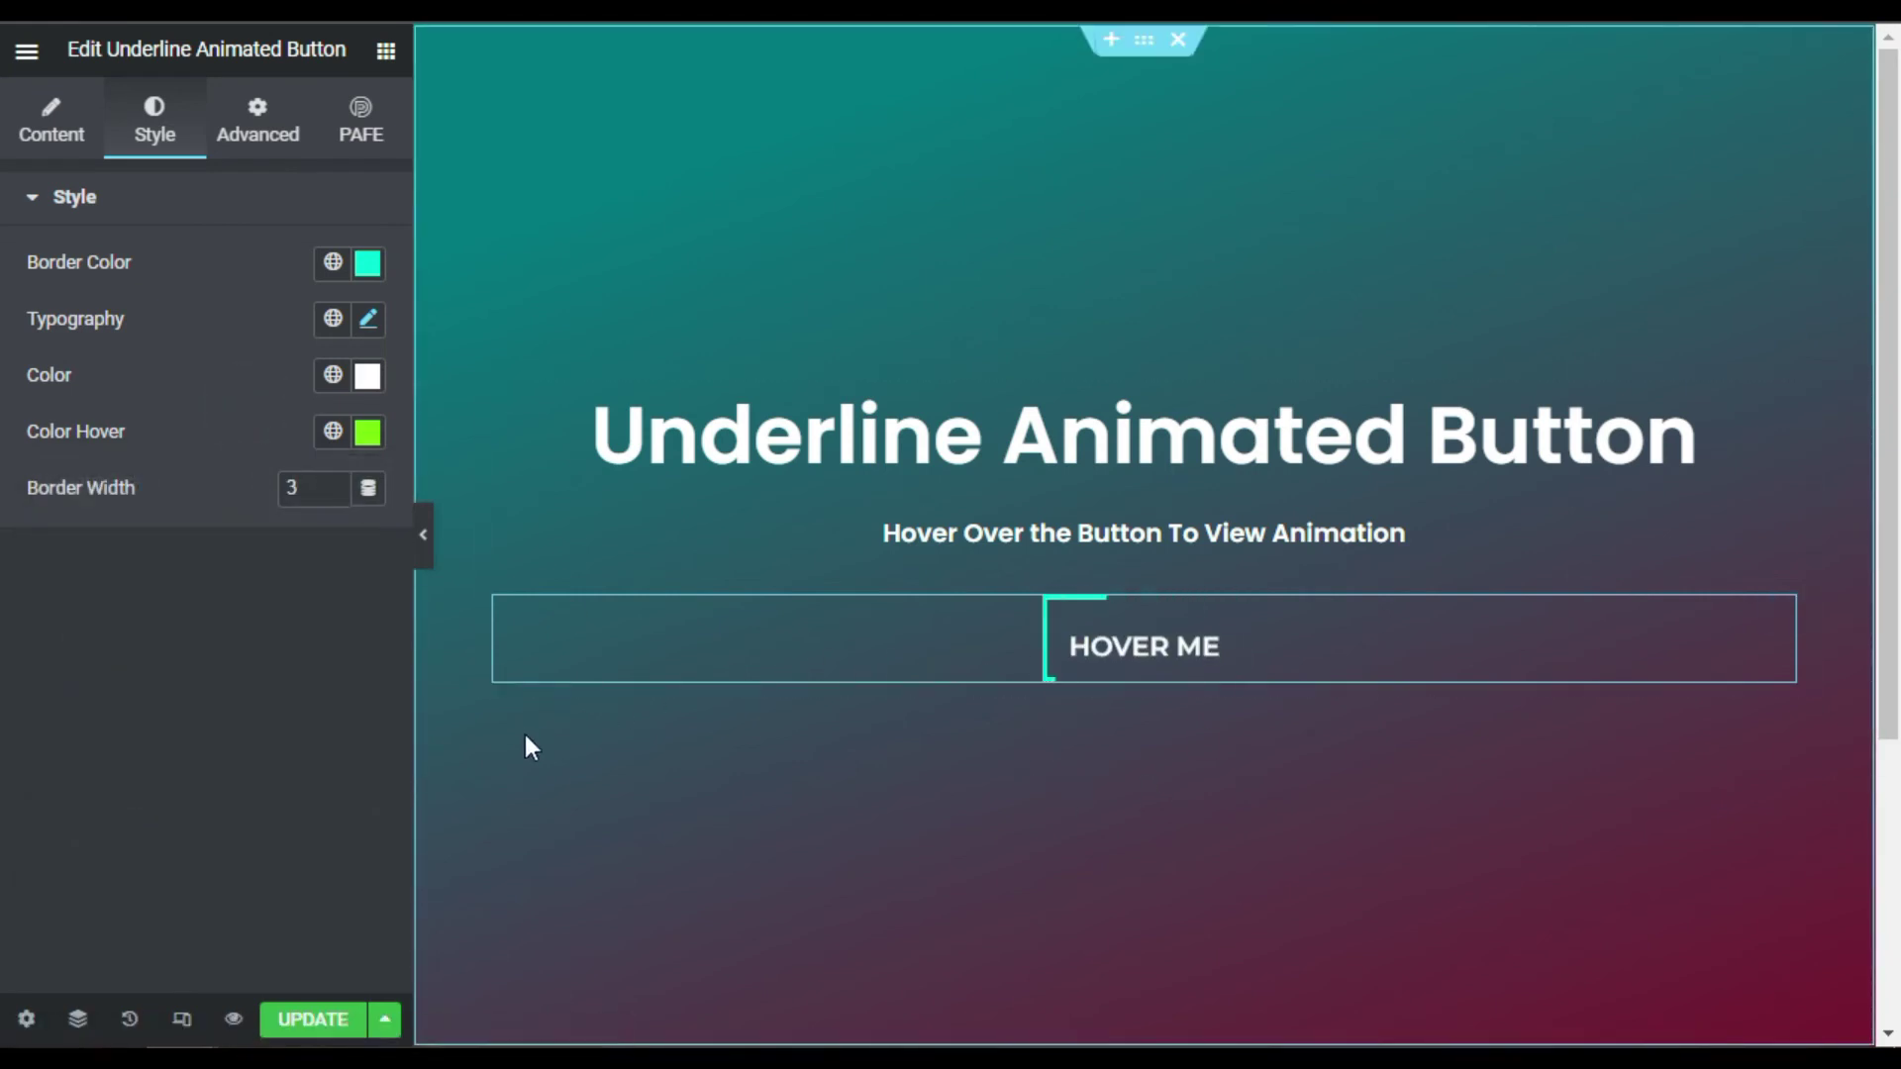
left_click(319, 1020)
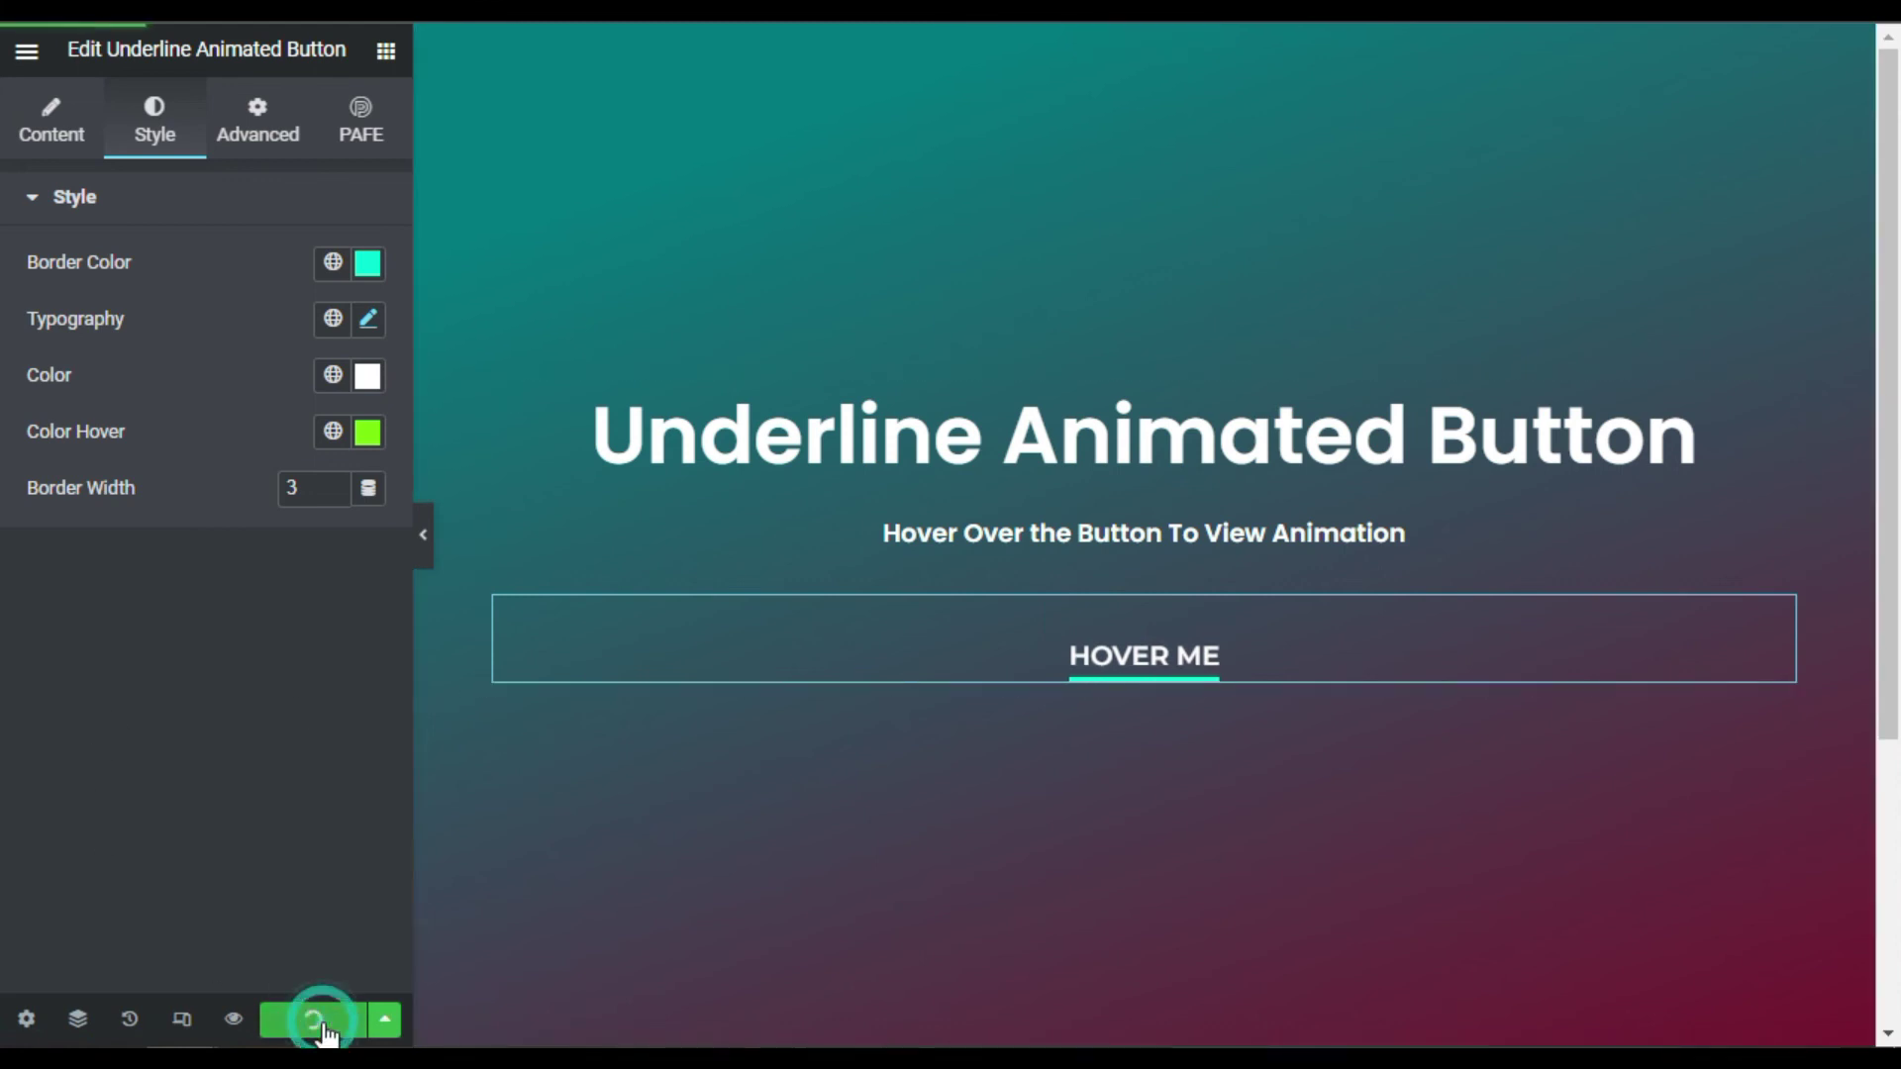
left_click(233, 1022)
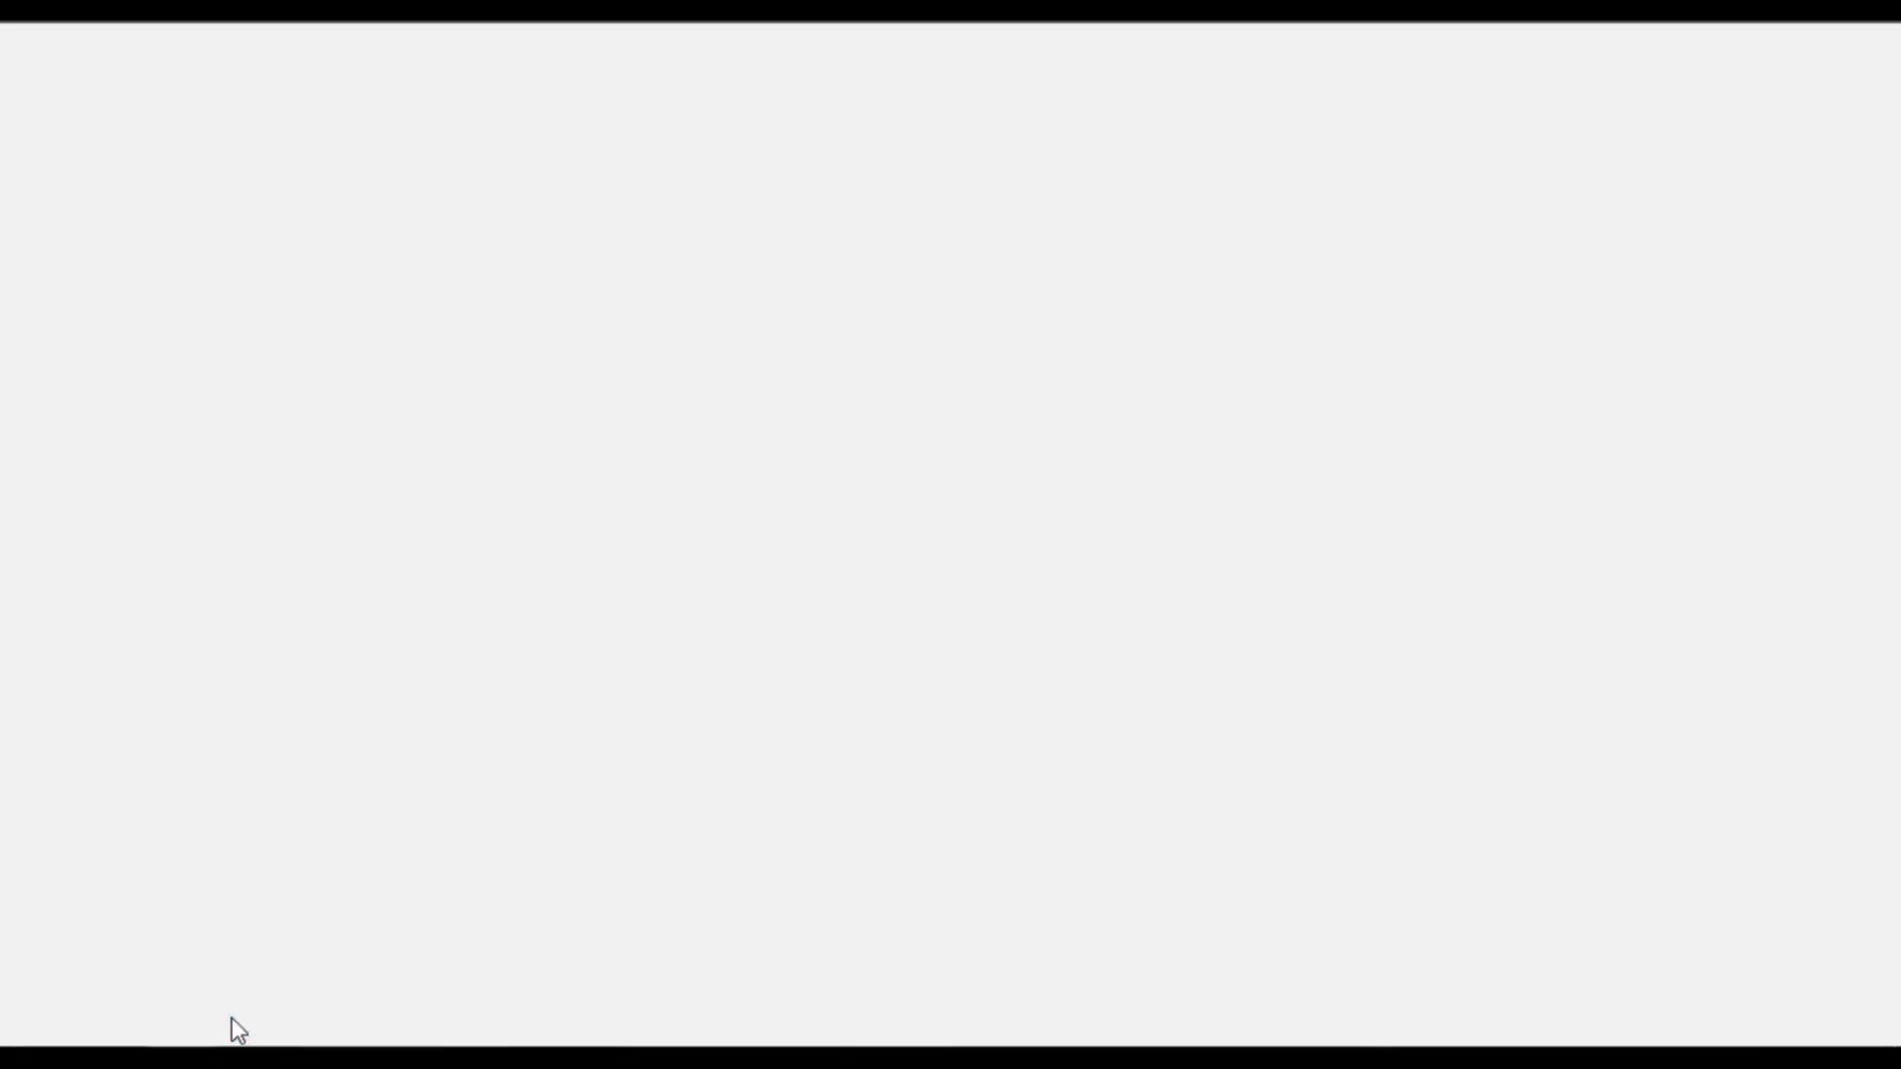